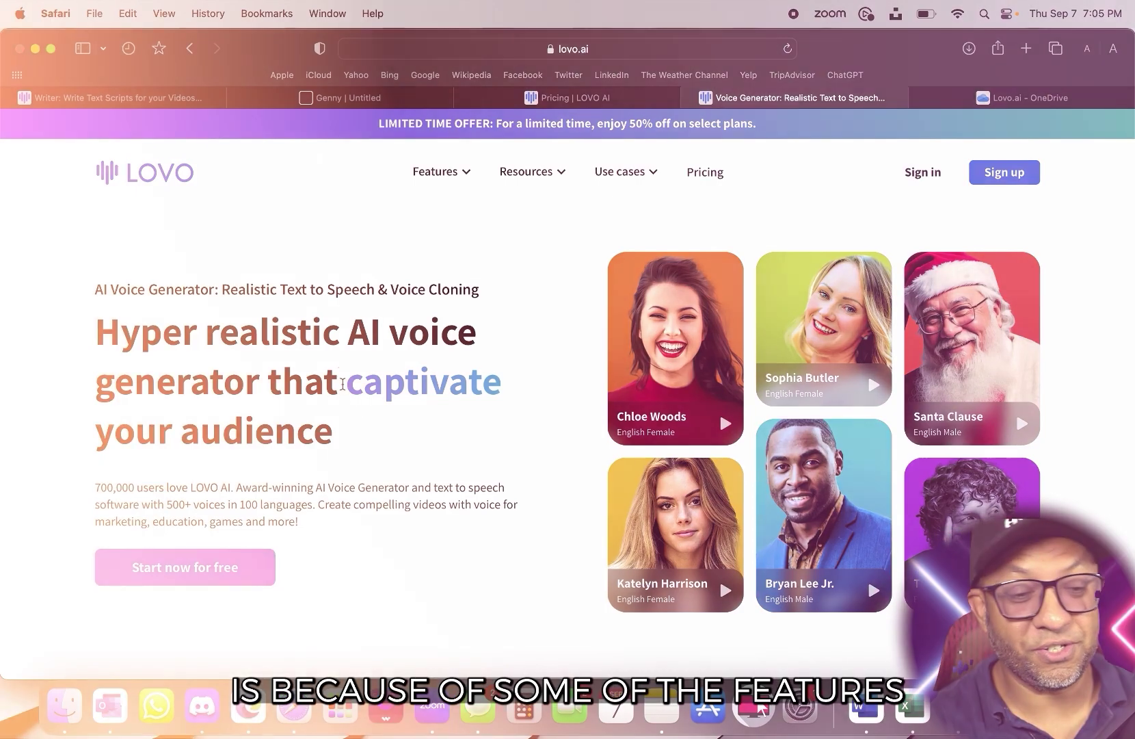
- Browse the lovo.ai Features menu to reach Genny's My workspace
left_click(443, 172)
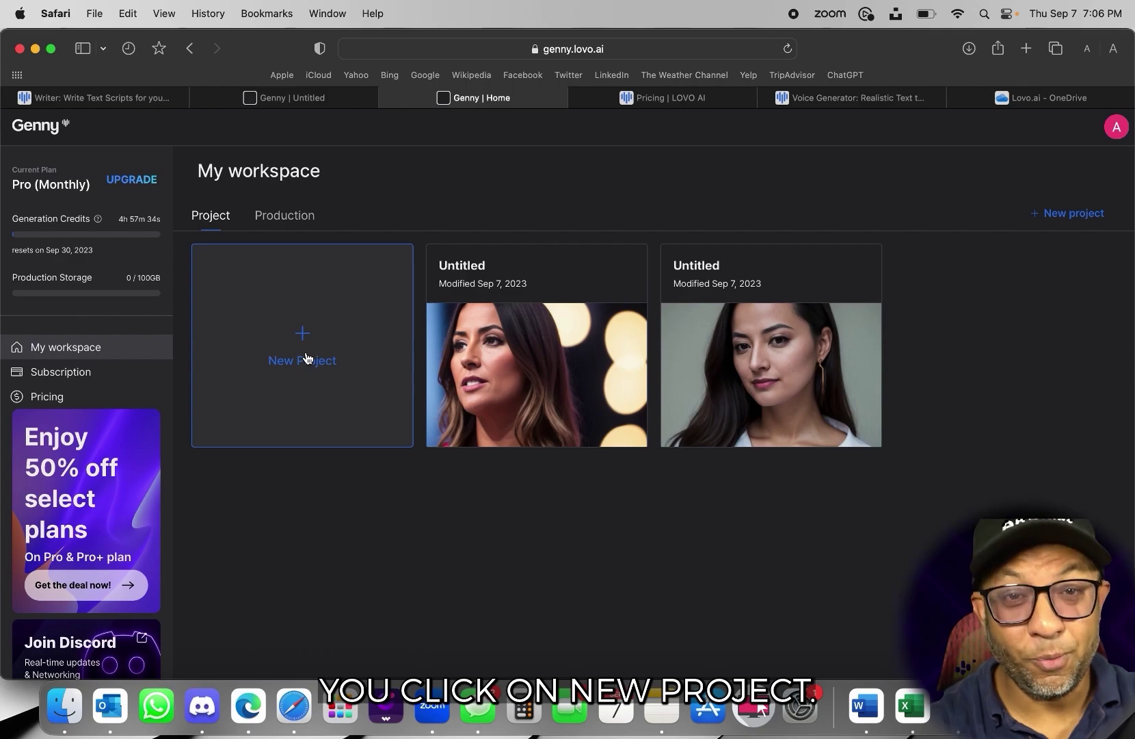
- Create a new Untitled Genny project in Advanced Mode
left_click(305, 357)
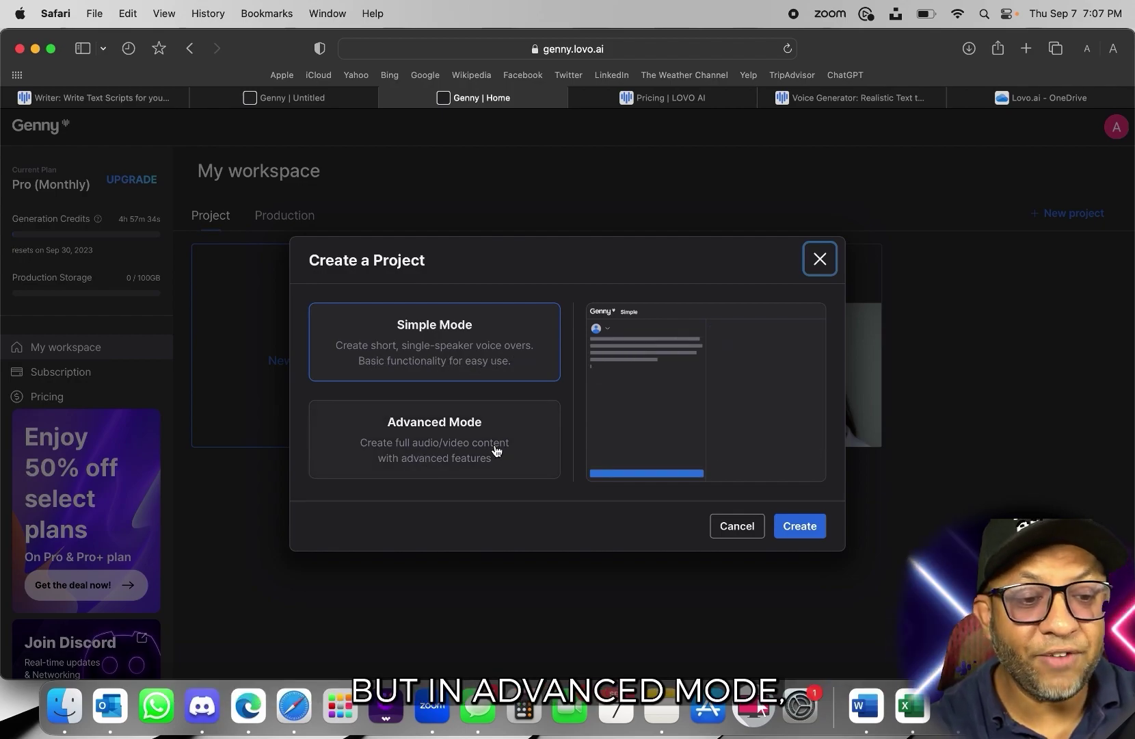
left_click(452, 457)
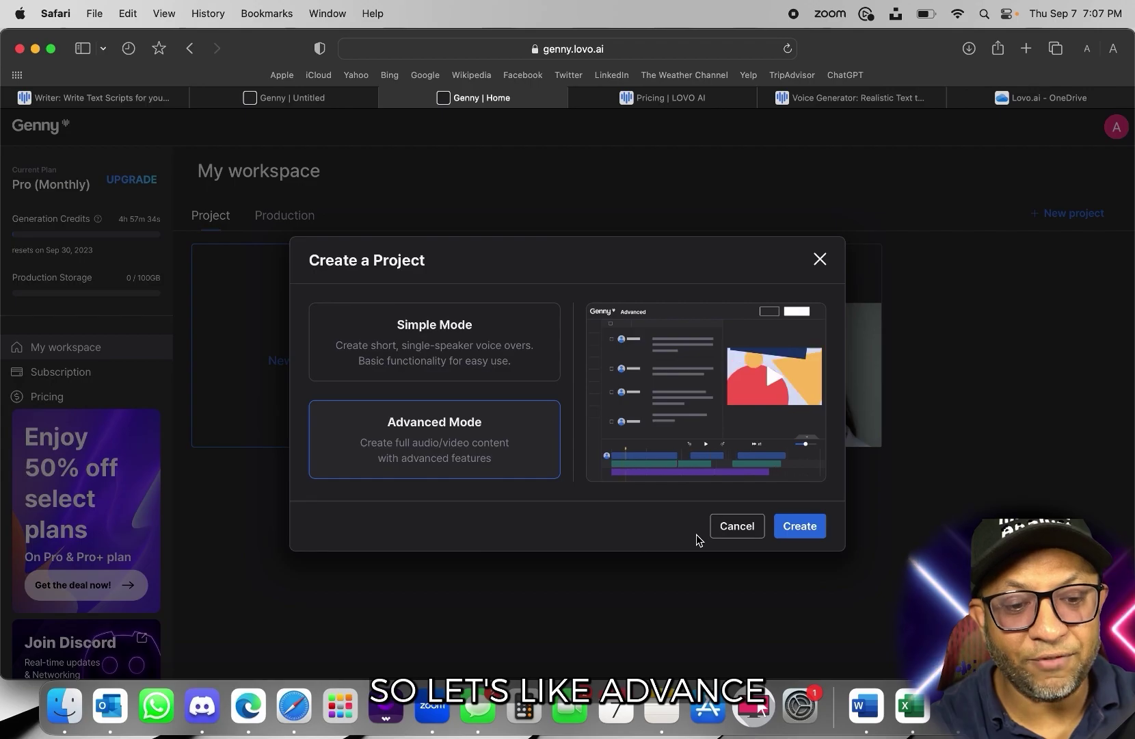
left_click(811, 528)
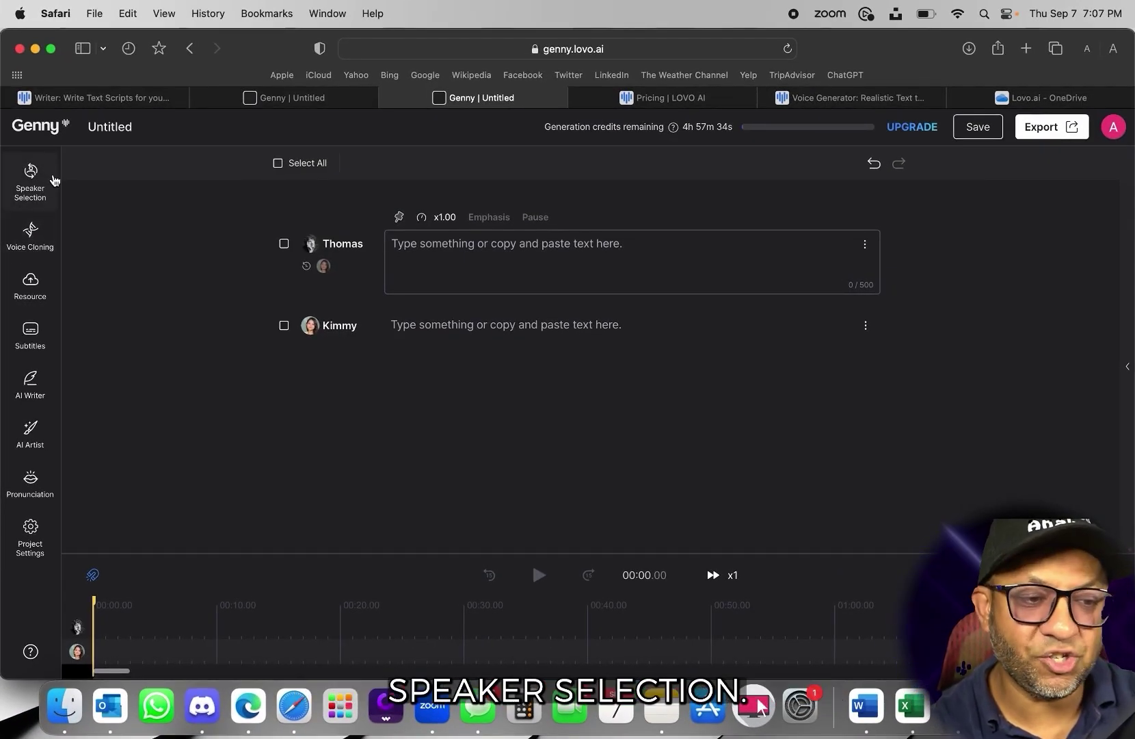
- Browse Pro, Rapid, Global and cloned voices, previewing Nicole Carino and Aarkash Reddy
left_click(36, 181)
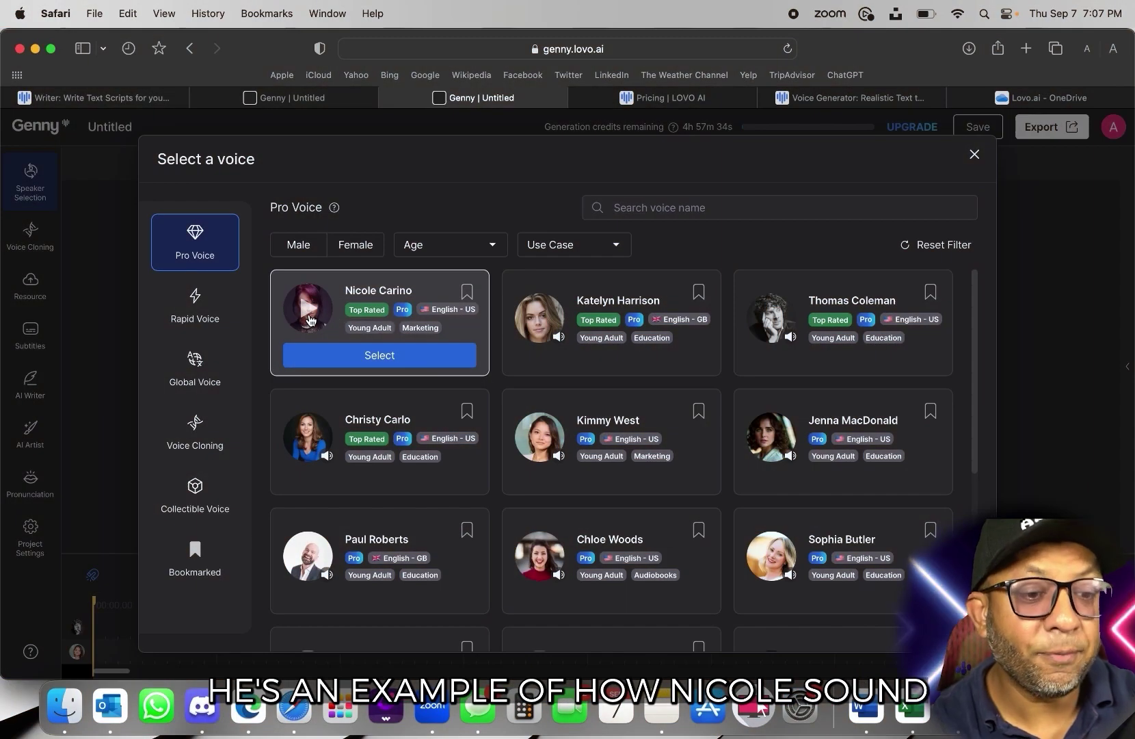
left_click(307, 311)
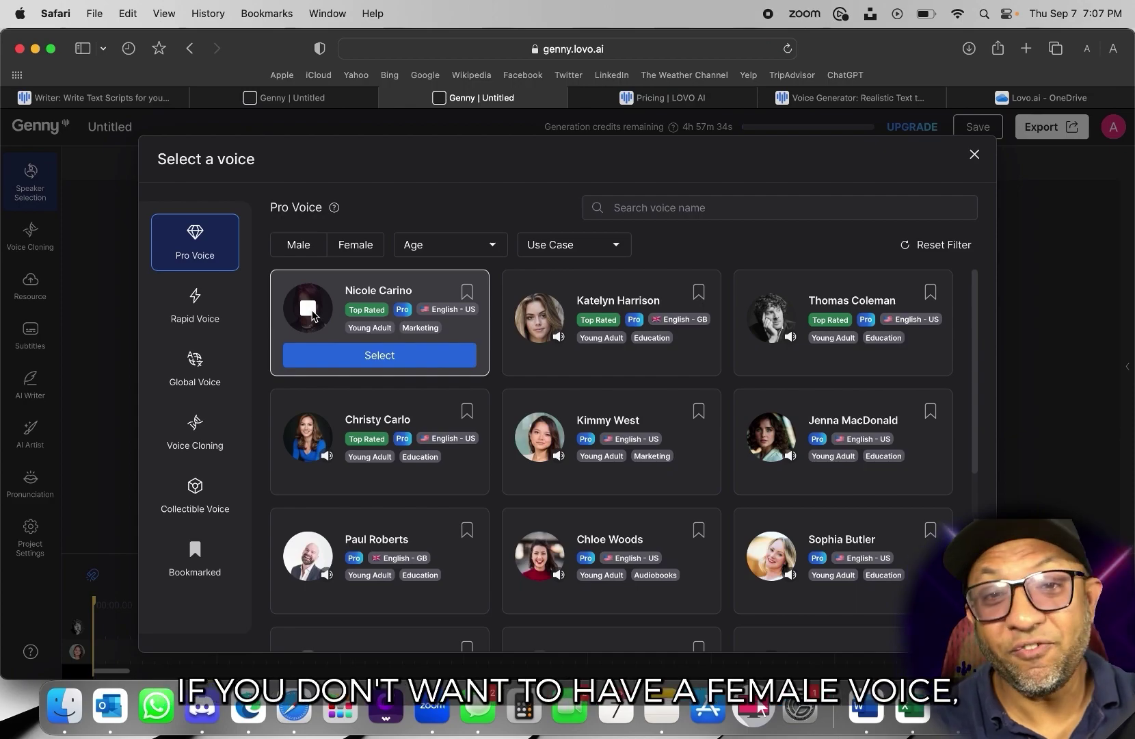
scroll(313, 316, "down", 3)
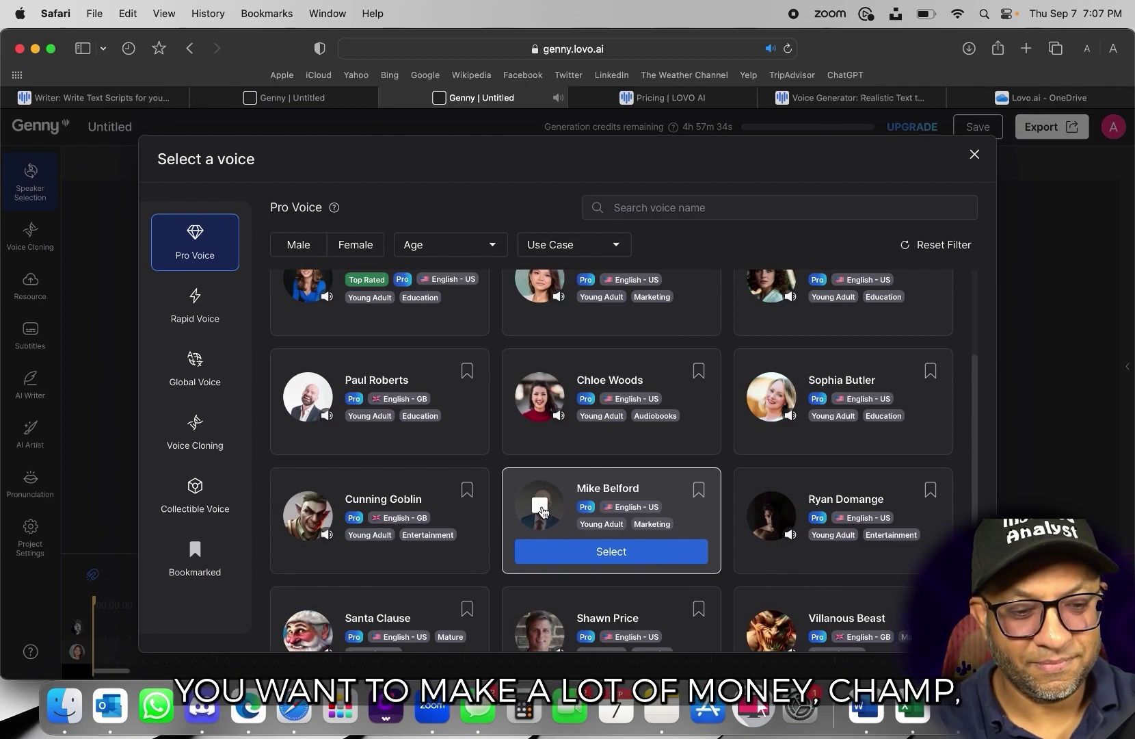
left_click(206, 317)
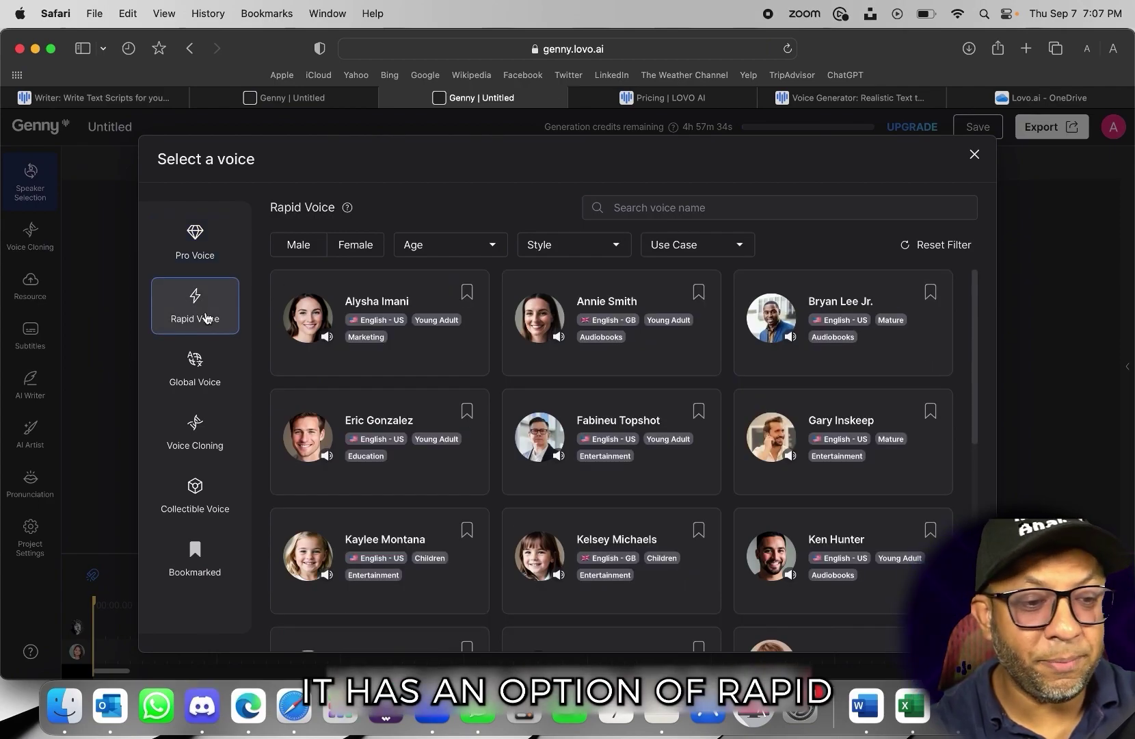
left_click(215, 371)
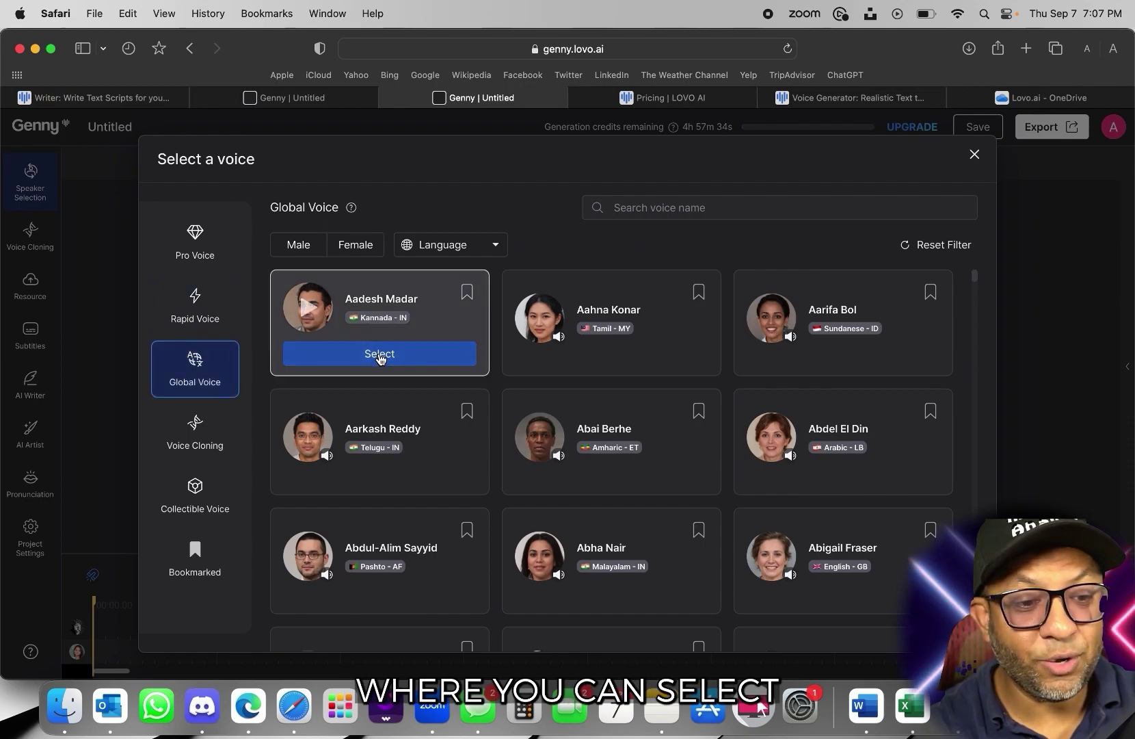
left_click(308, 436)
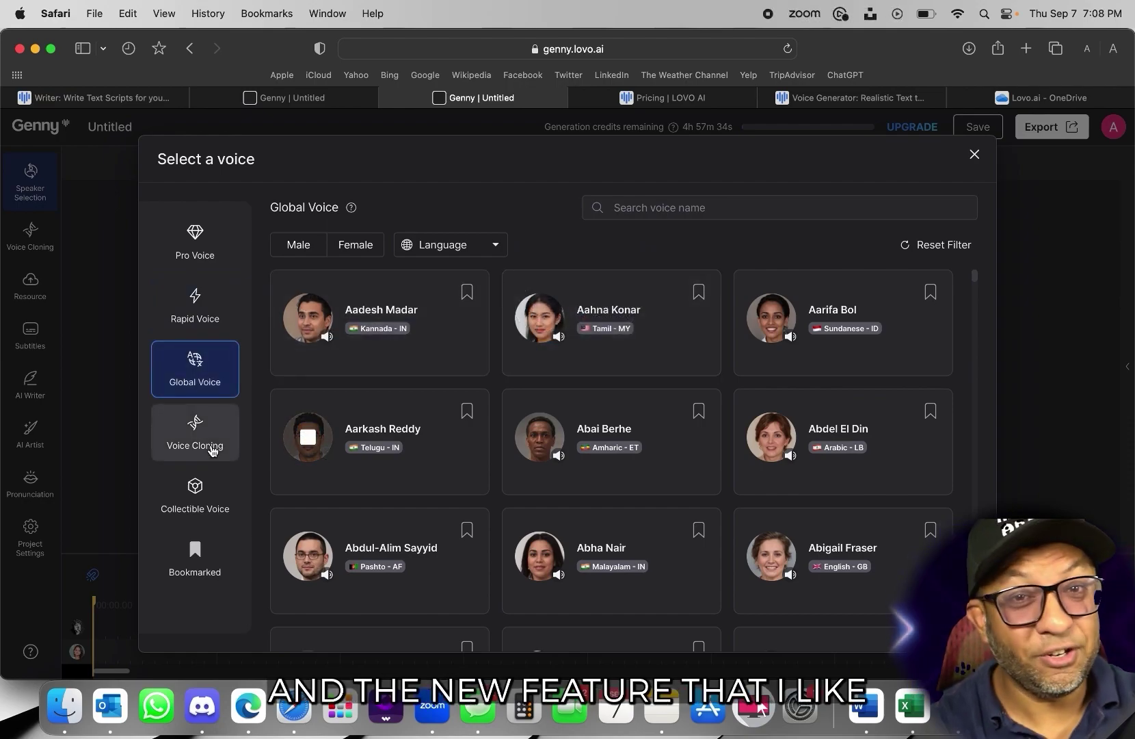
left_click(203, 454)
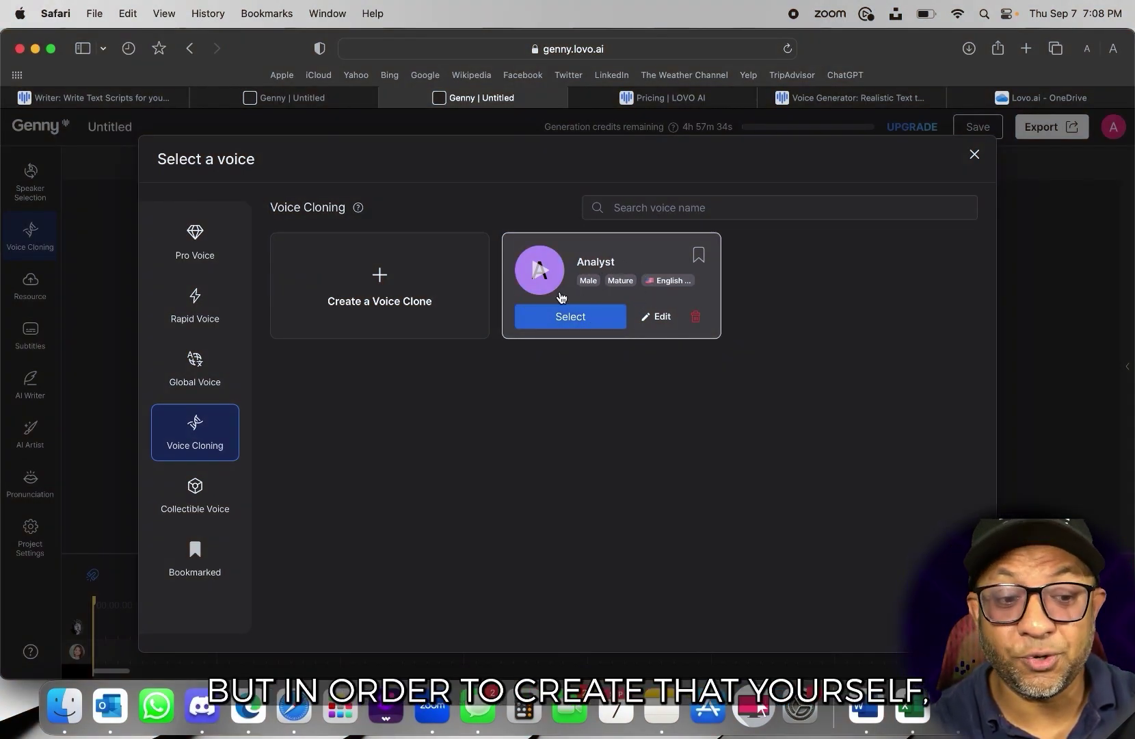
- Record a microphone voice sample and generate a cloned voice from it
left_click(388, 298)
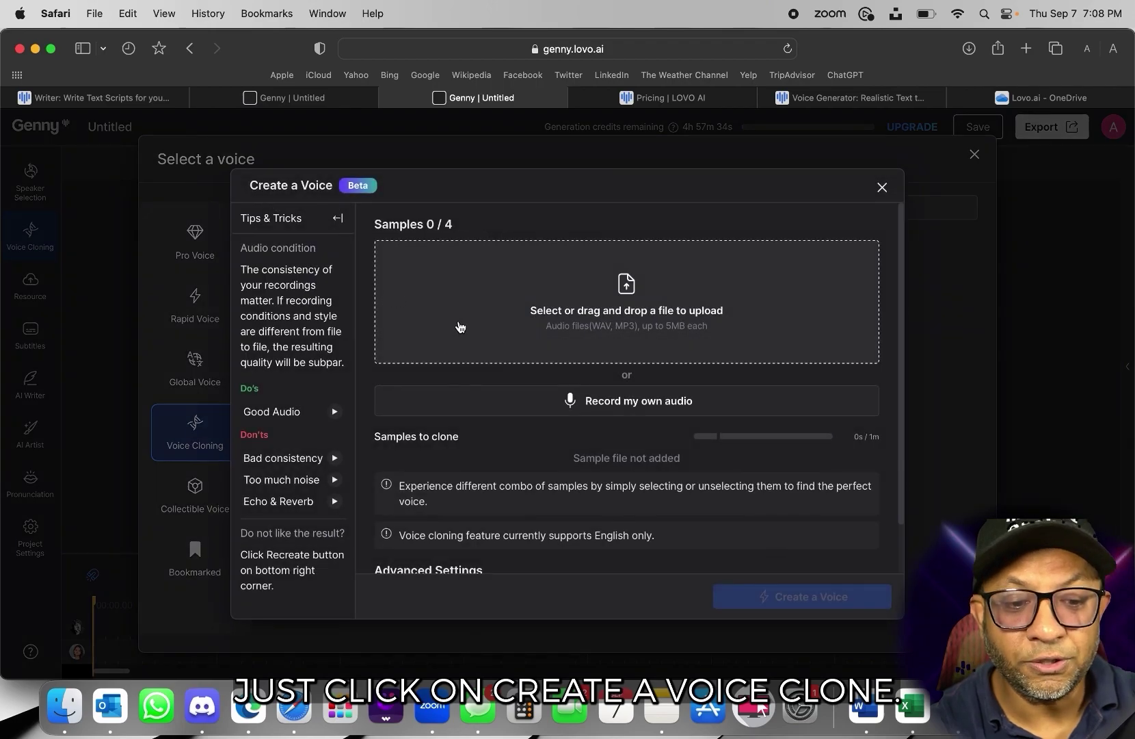
left_click(677, 411)
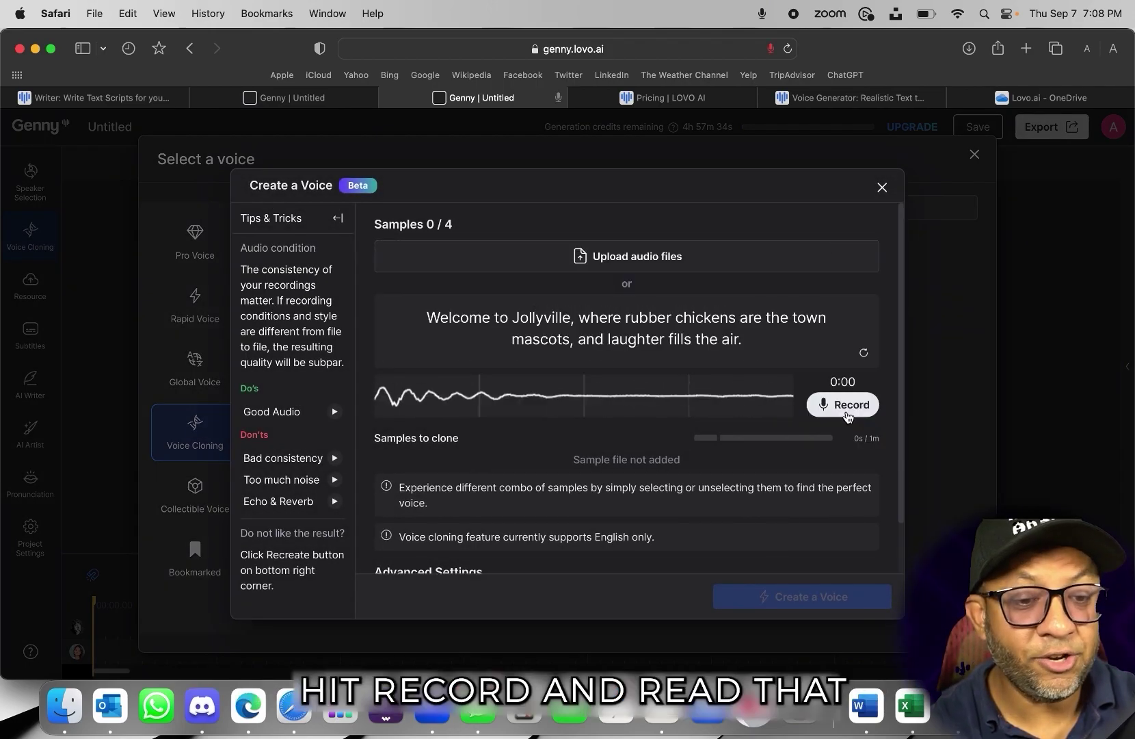
left_click(846, 414)
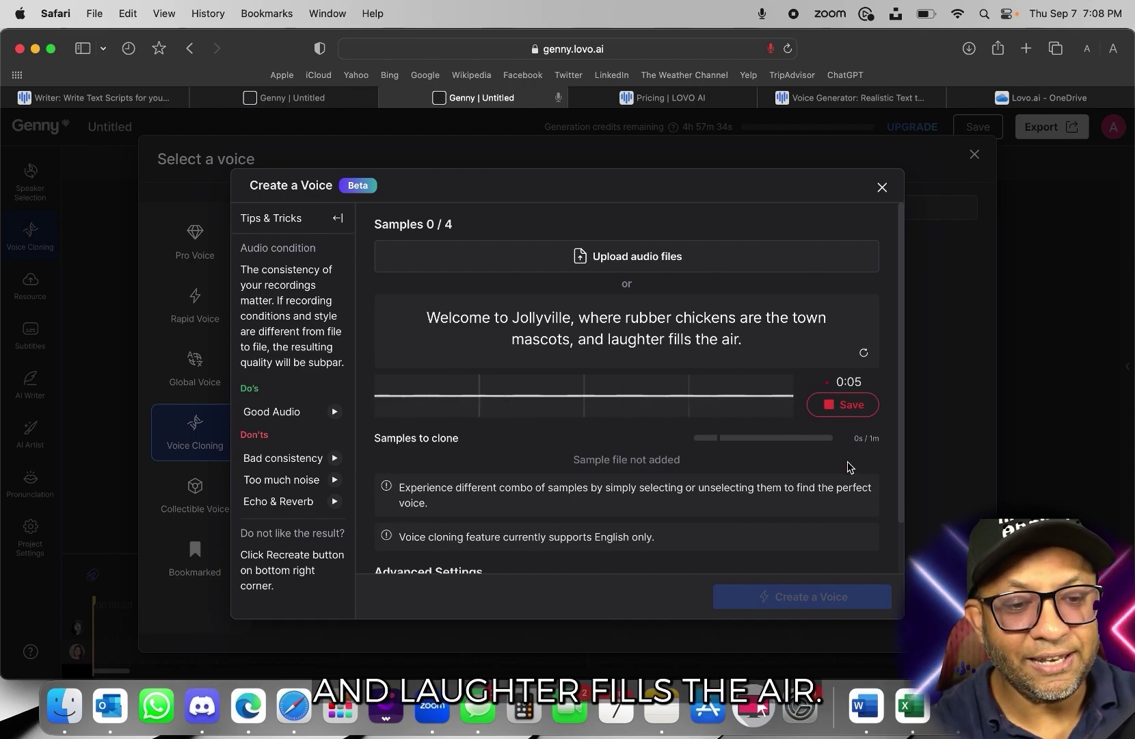
left_click(842, 404)
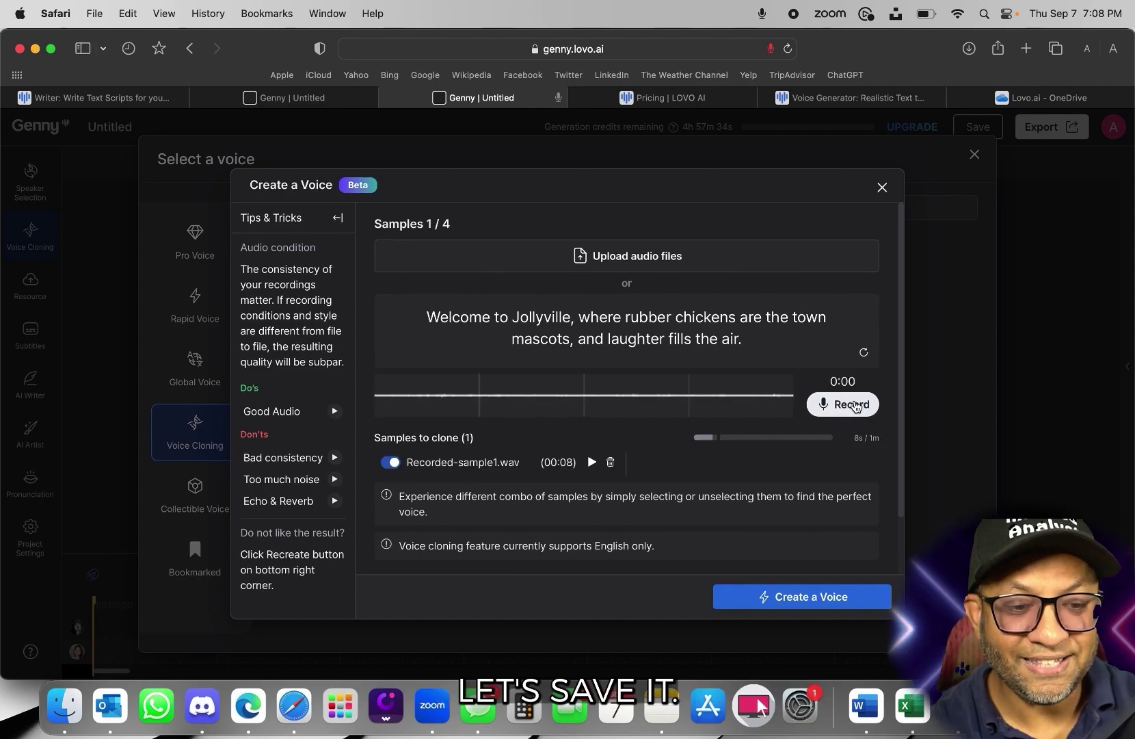
scroll(825, 533, "down", 2)
left_click(825, 599)
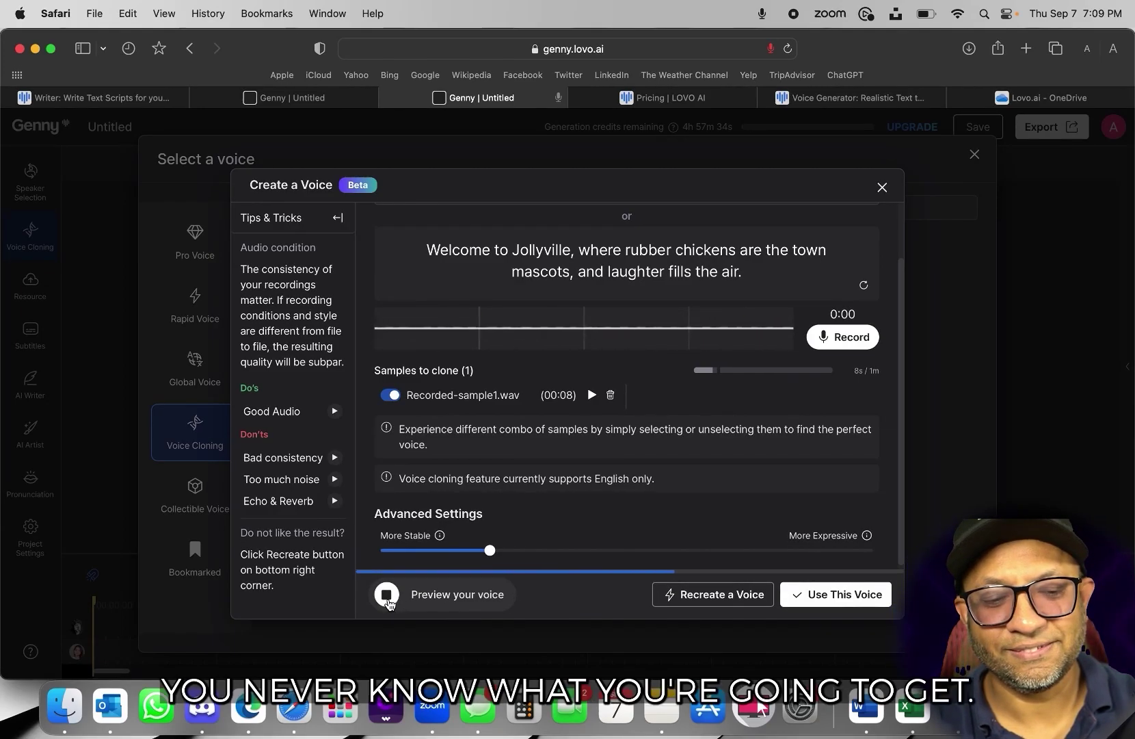
- Keep the previewed clone as the voice named Inspired Analyst
left_click(388, 596)
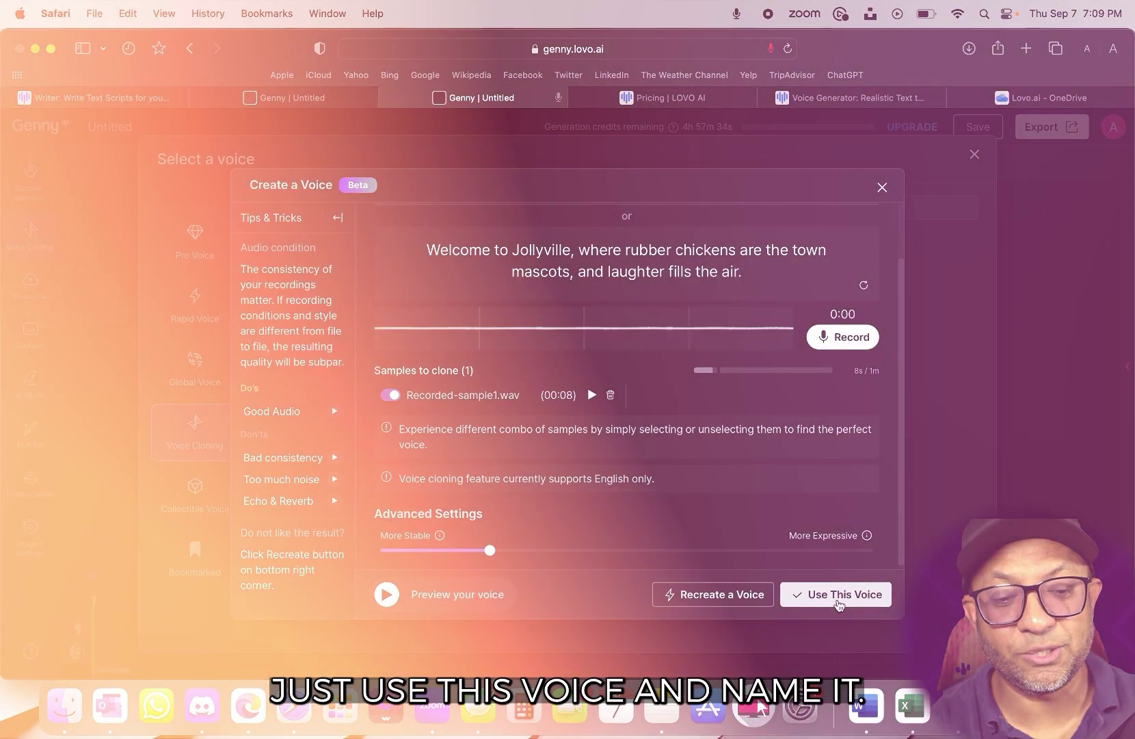
left_click(836, 593)
left_click(448, 243)
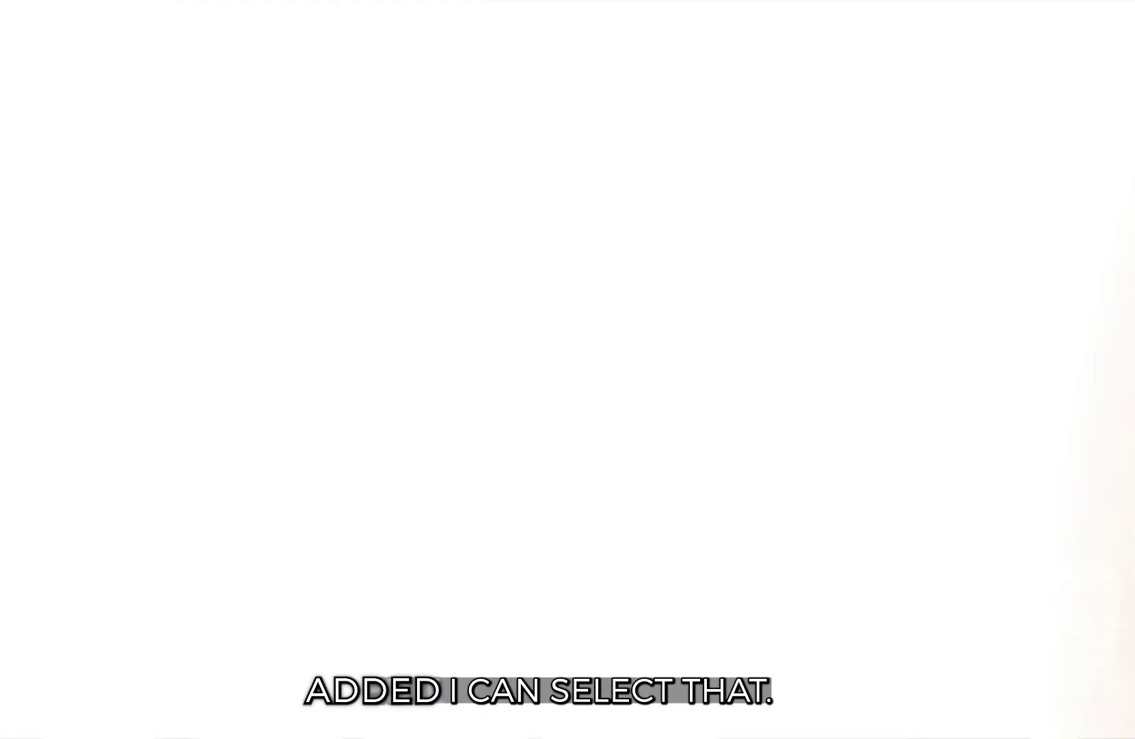
left_click(204, 502)
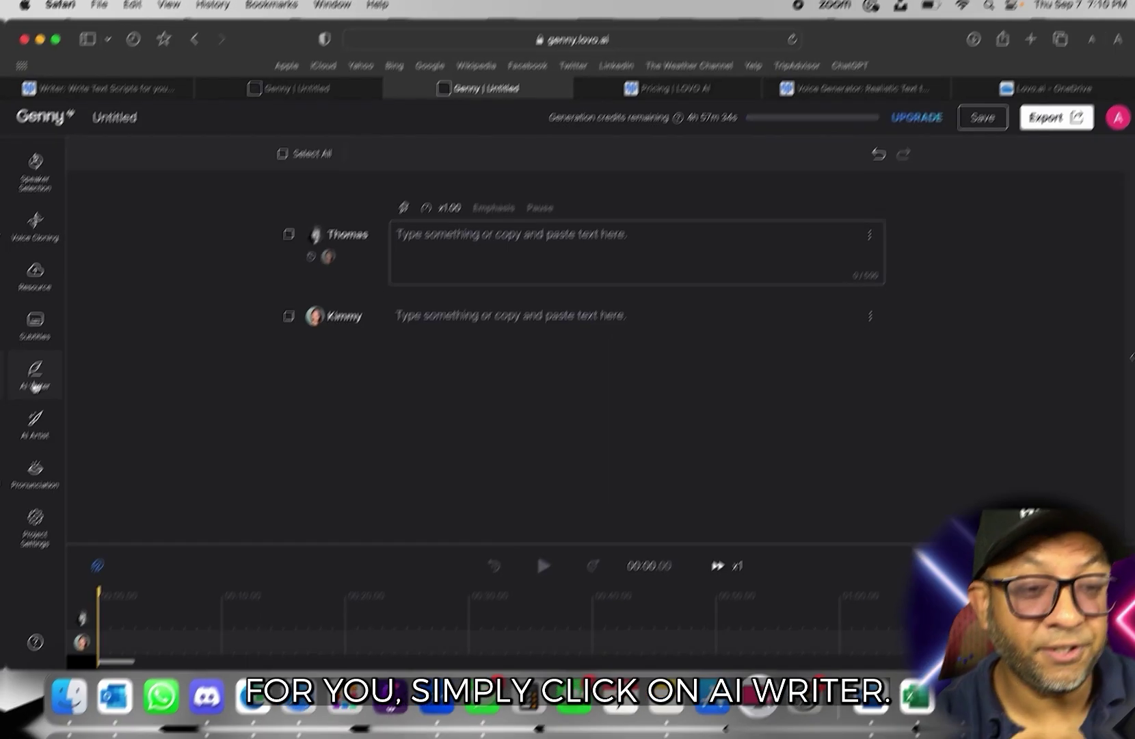
- Have AI Writer draft a YouTube video script, specifying its audience and format
left_click(29, 388)
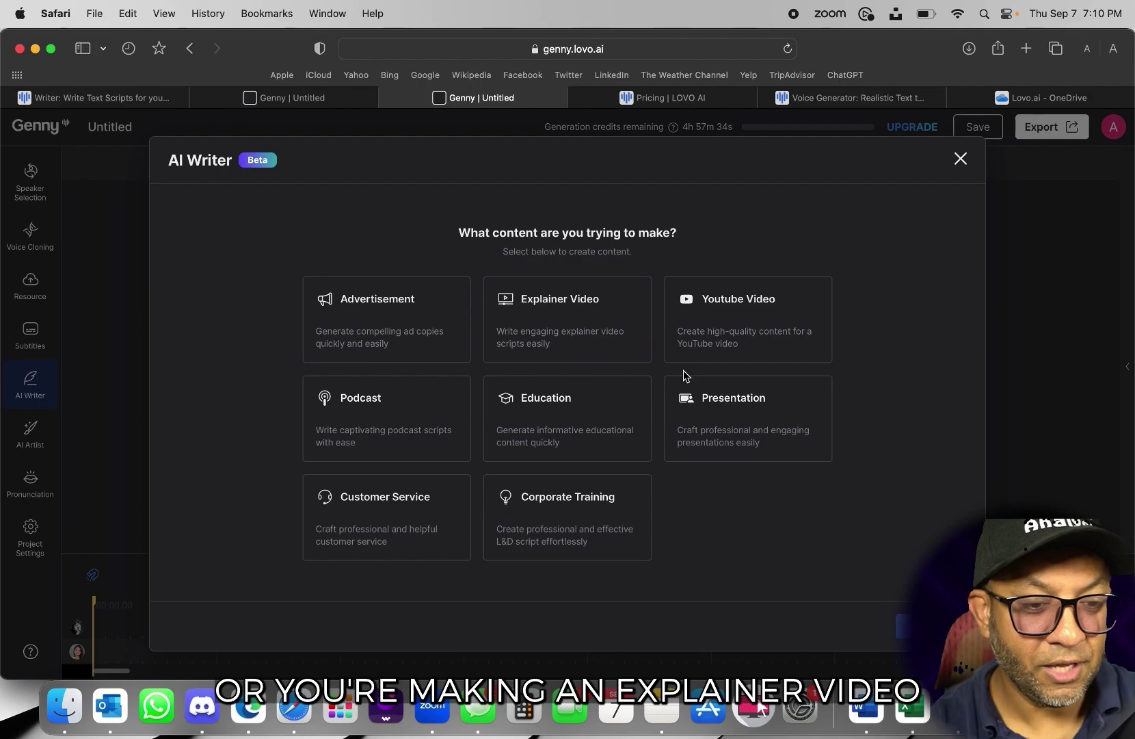
left_click(766, 344)
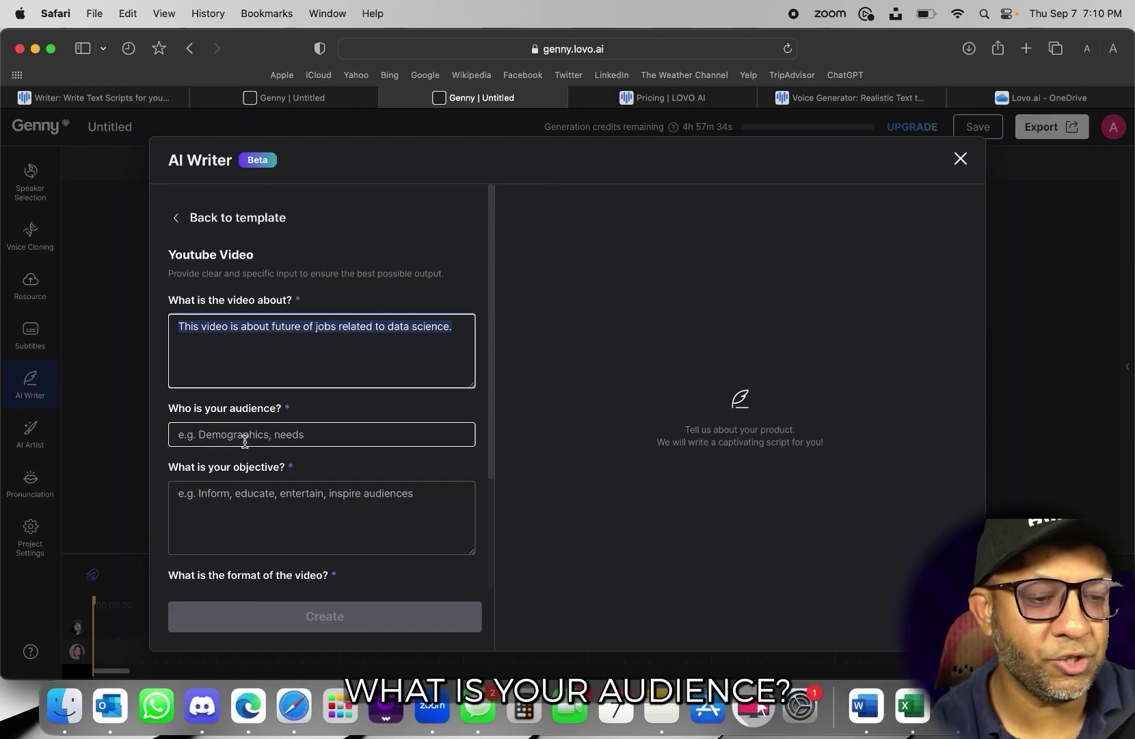
left_click(243, 437)
type("educate")
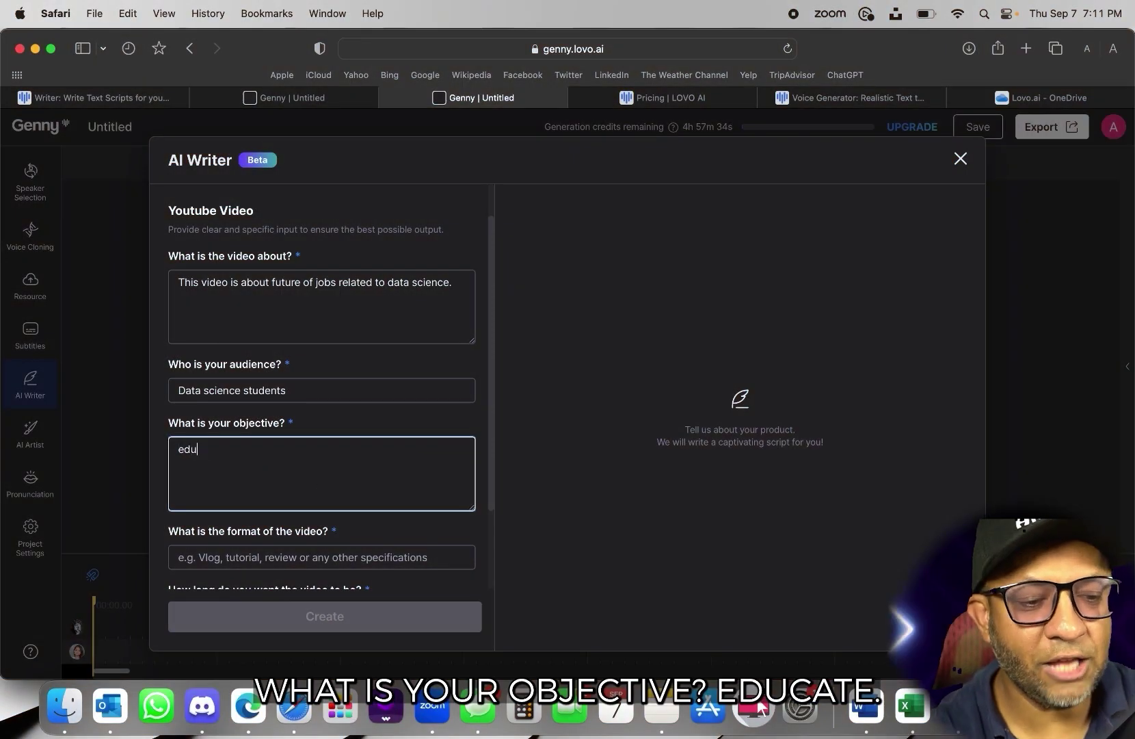
scroll(301, 458, "down", 3)
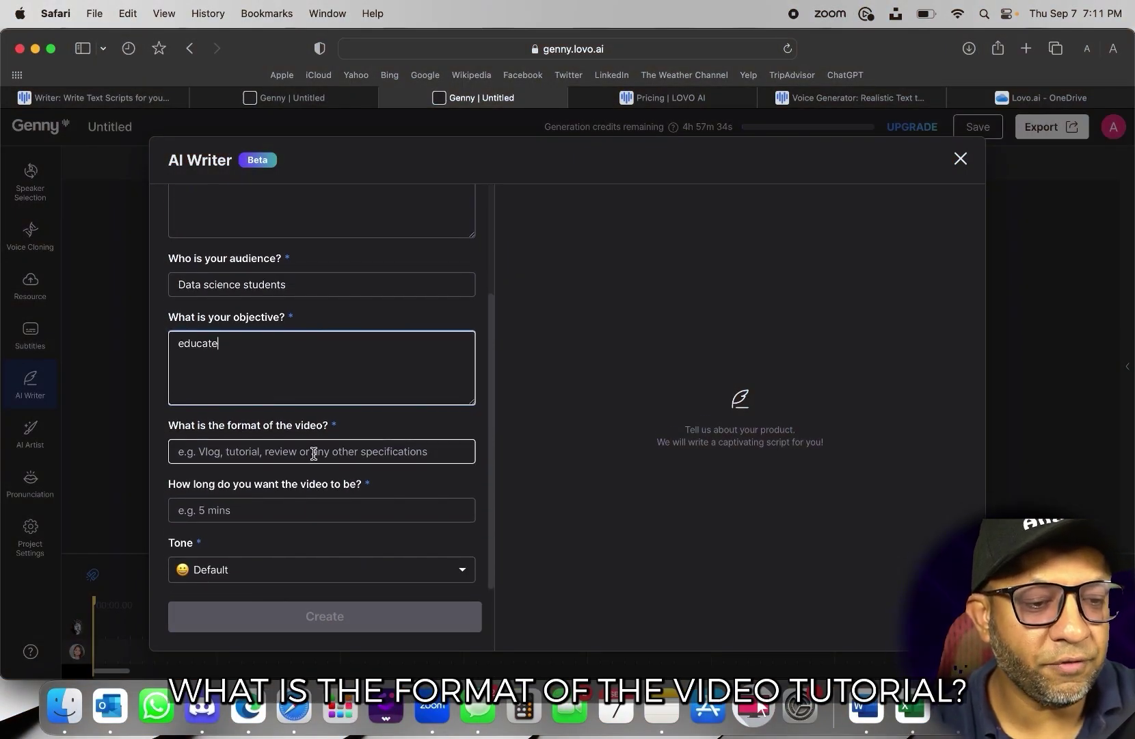
left_click(314, 453)
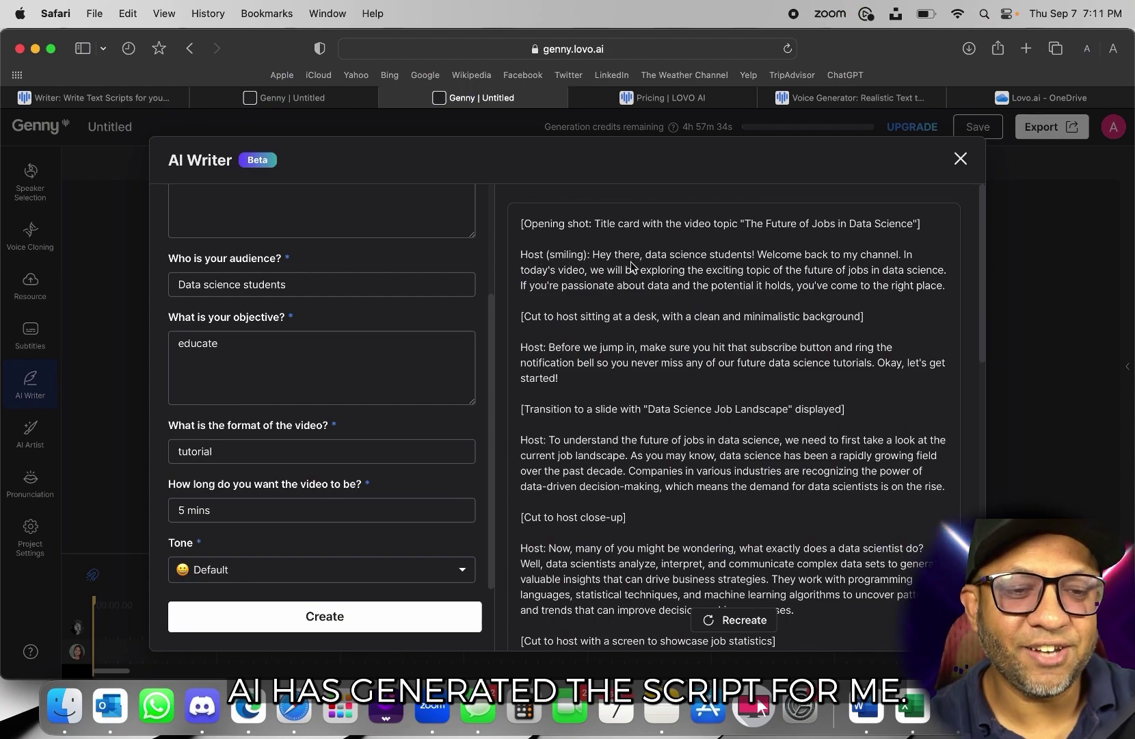
scroll(645, 316, "down", 5)
scroll(645, 316, "down", 5)
scroll(645, 317, "down", 5)
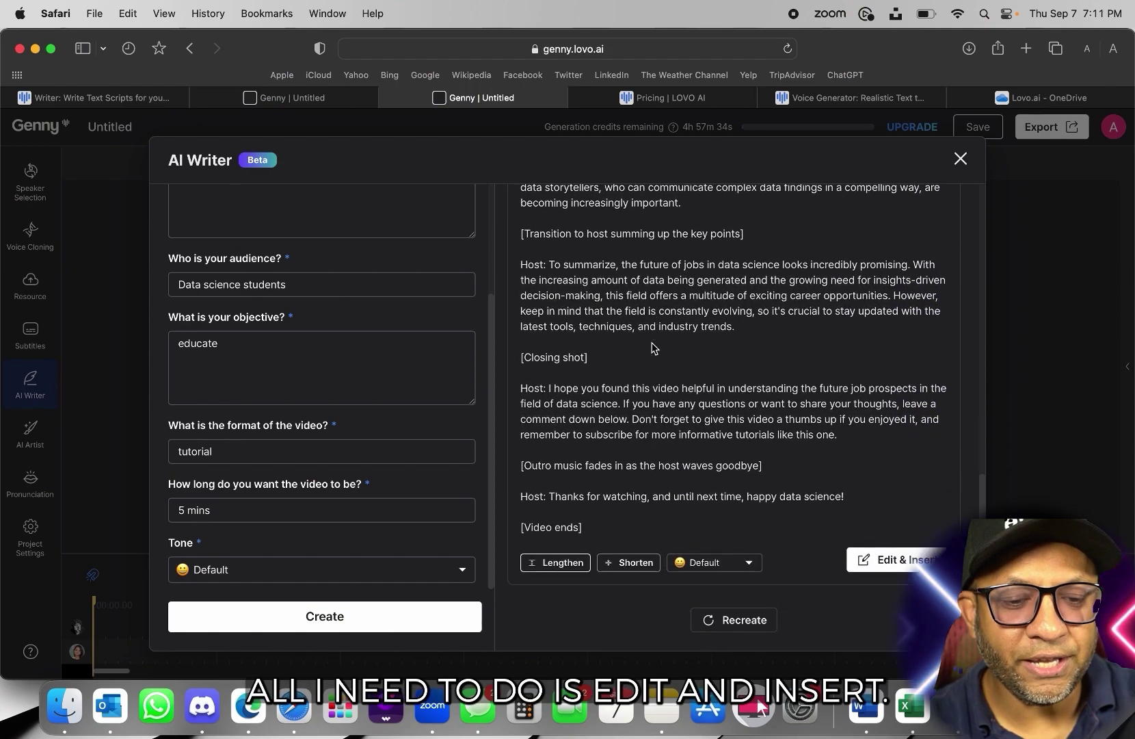
scroll(645, 316, "down", 1)
left_click(867, 570)
scroll(308, 322, "down", 3)
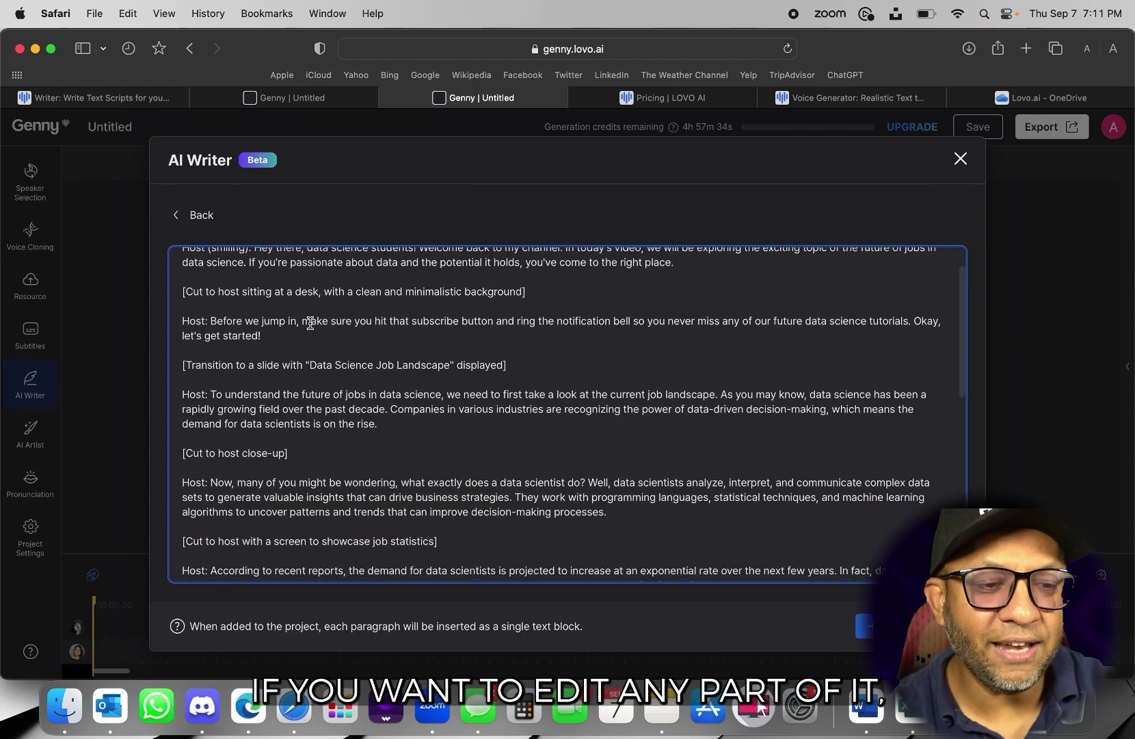
scroll(307, 322, "down", 3)
scroll(309, 322, "down", 3)
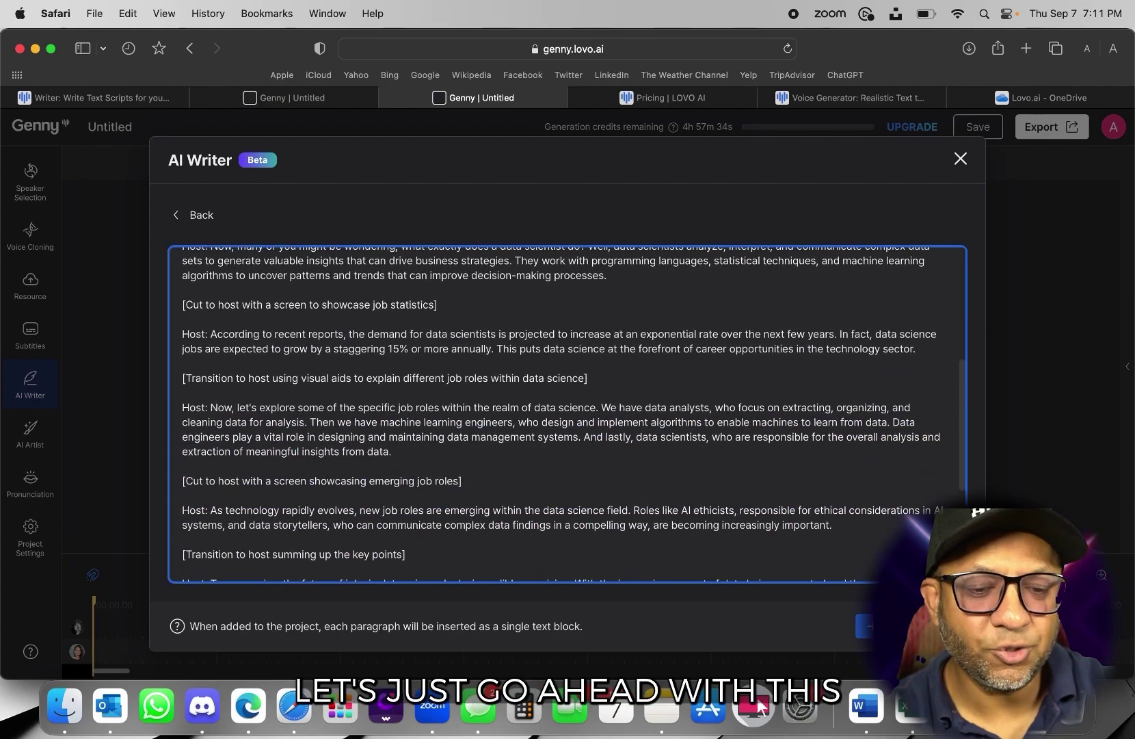
- Insert the script as text blocks and voice the opening shot and first host paragraph
left_click(864, 622)
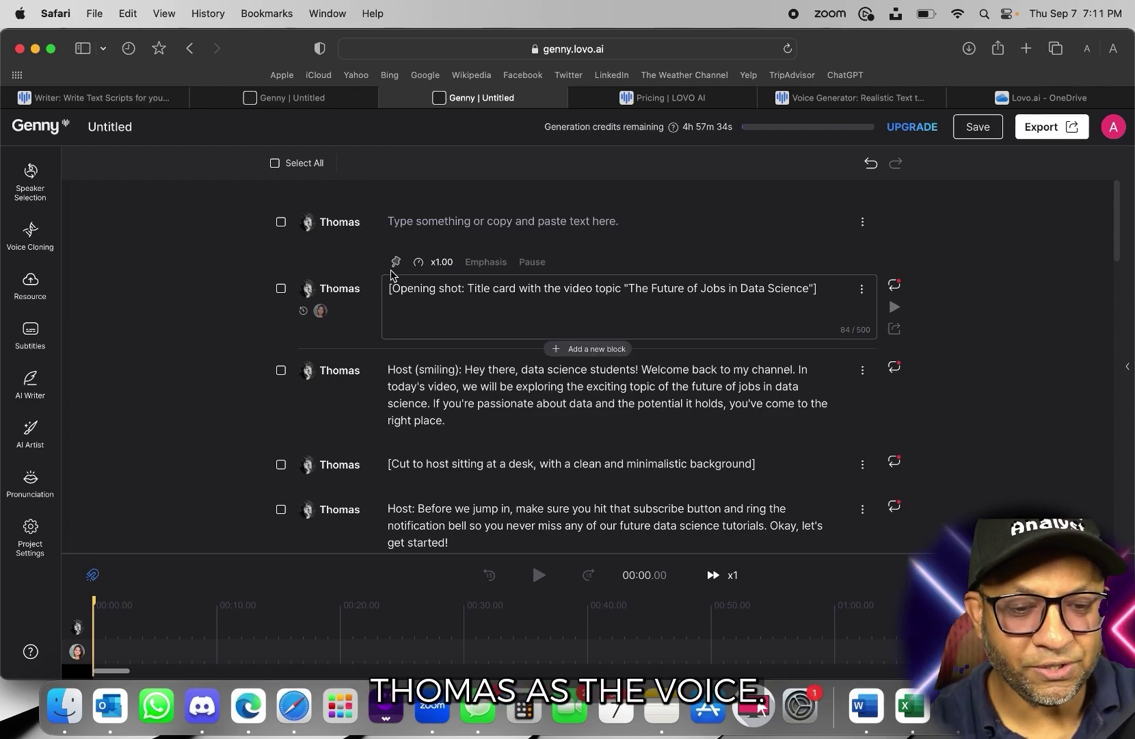
left_click(896, 289)
scroll(896, 289, "down", 10)
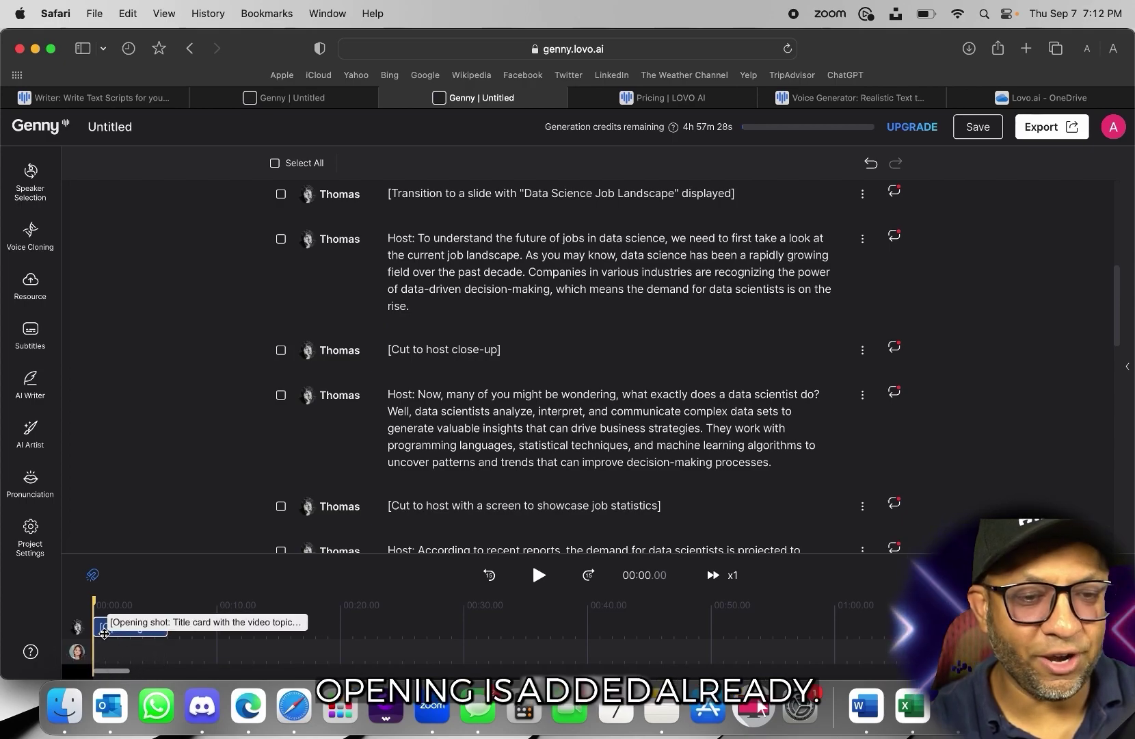
scroll(965, 256, "up", 10)
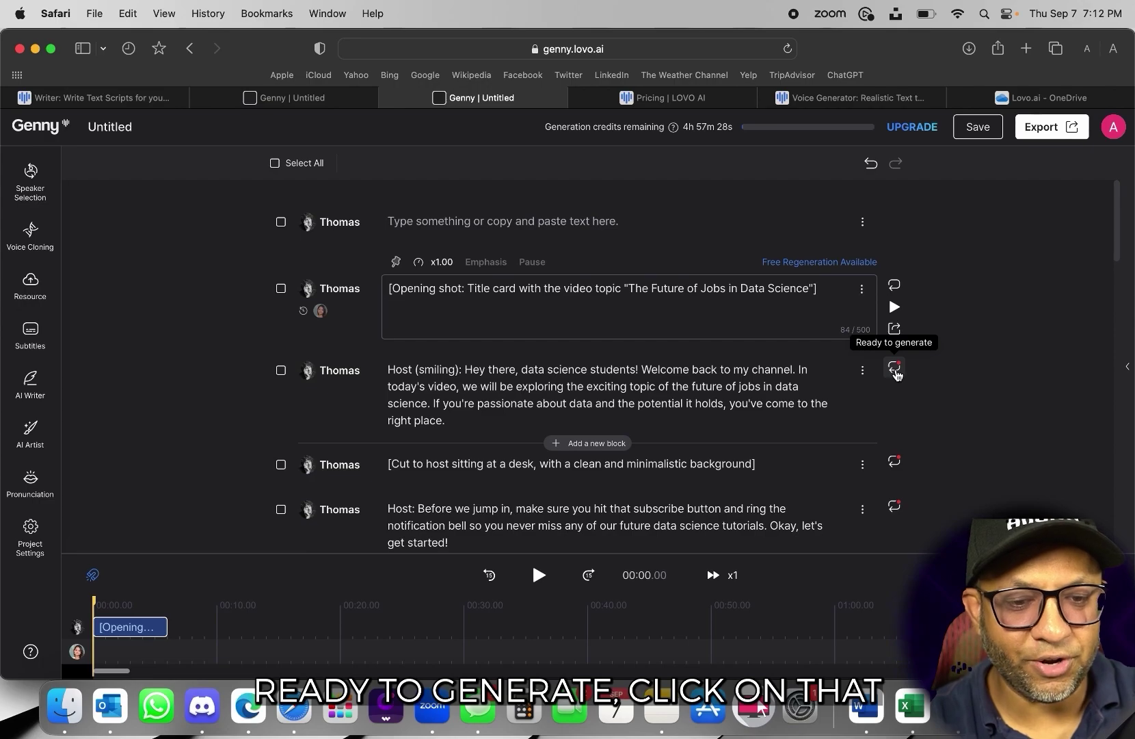
left_click(895, 369)
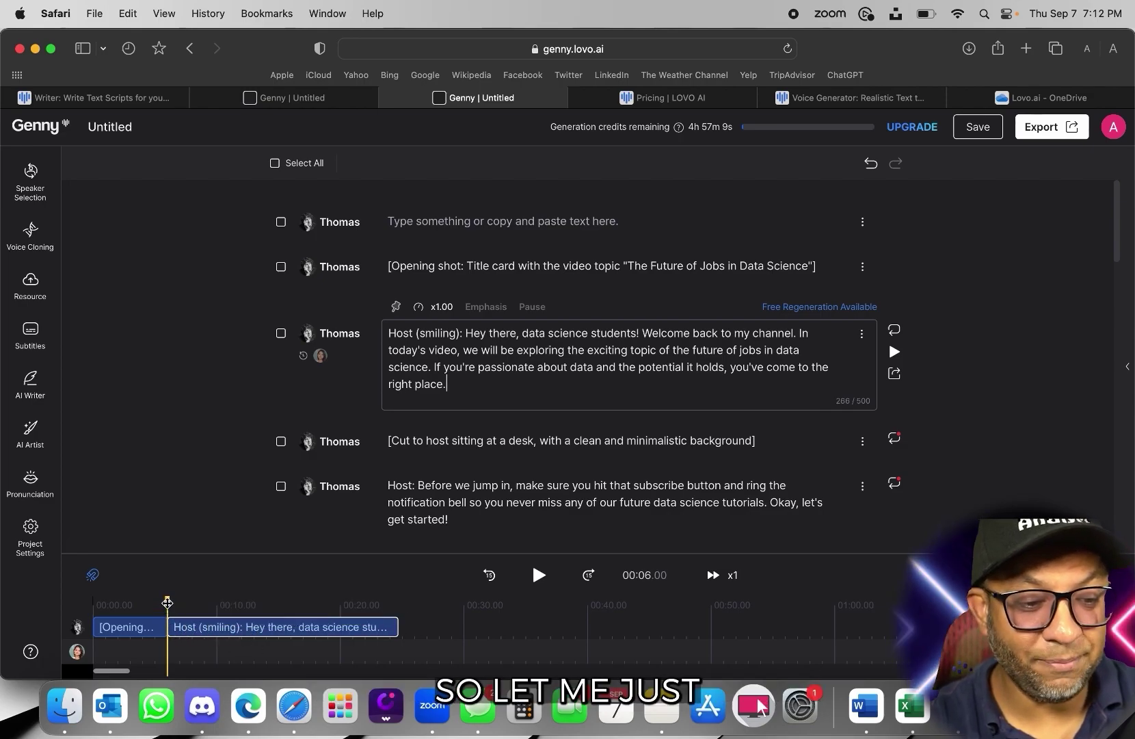
- Play the voiced opening from the start and save the project
left_click_drag(165, 622, 93, 621)
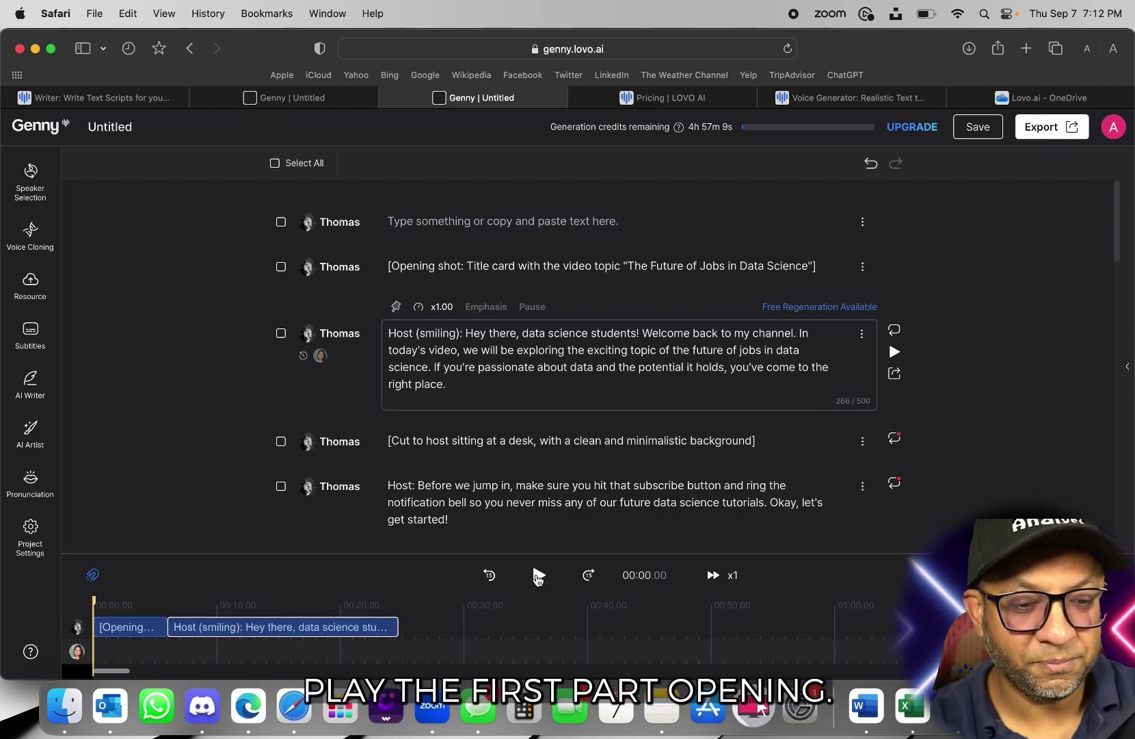
left_click(537, 575)
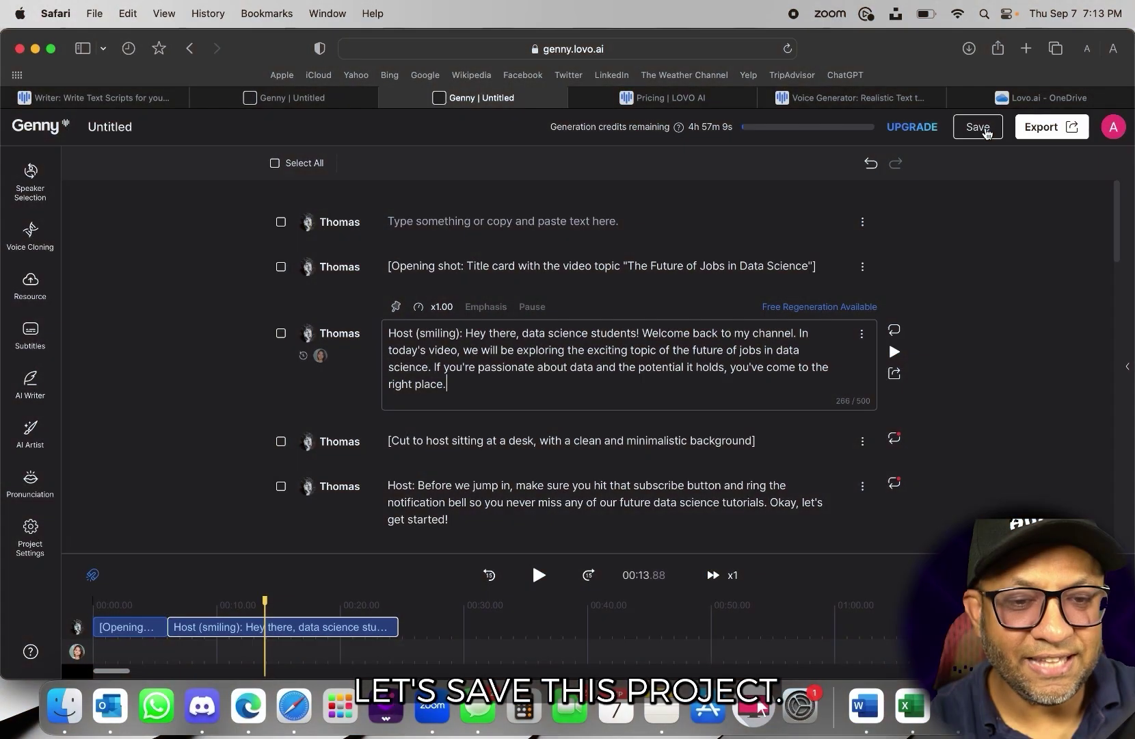
left_click(978, 127)
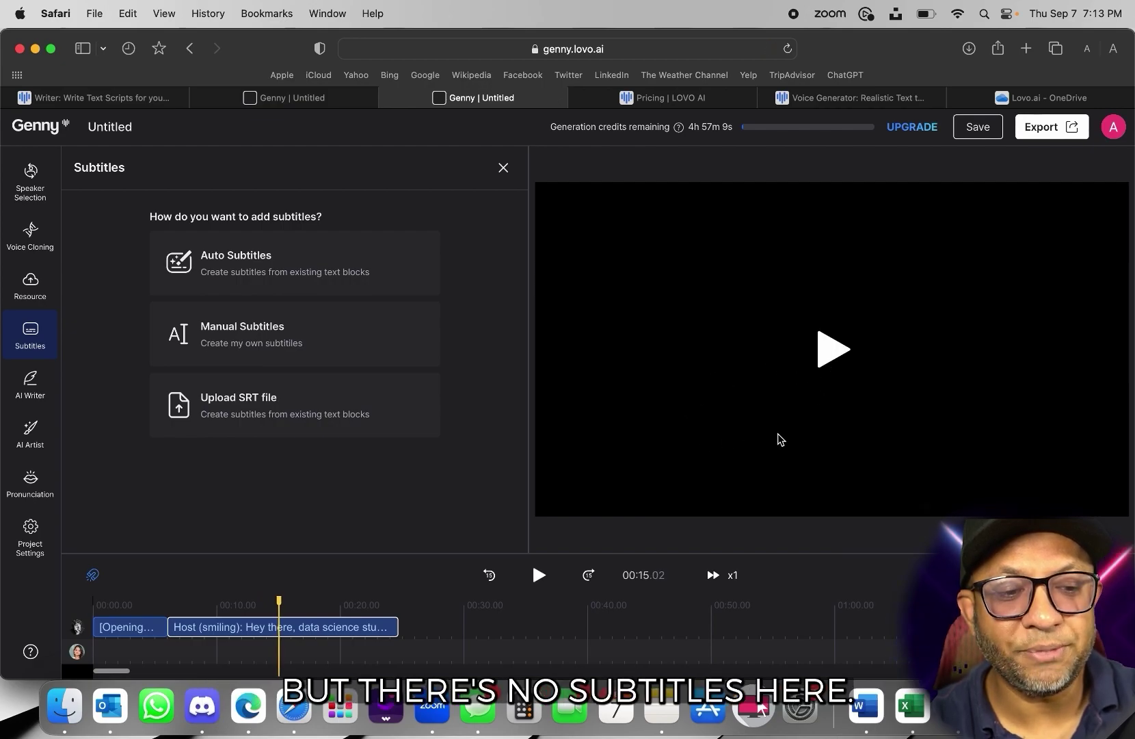
- Apply Auto Subtitles to caption the voiced opening blocks
left_click(248, 273)
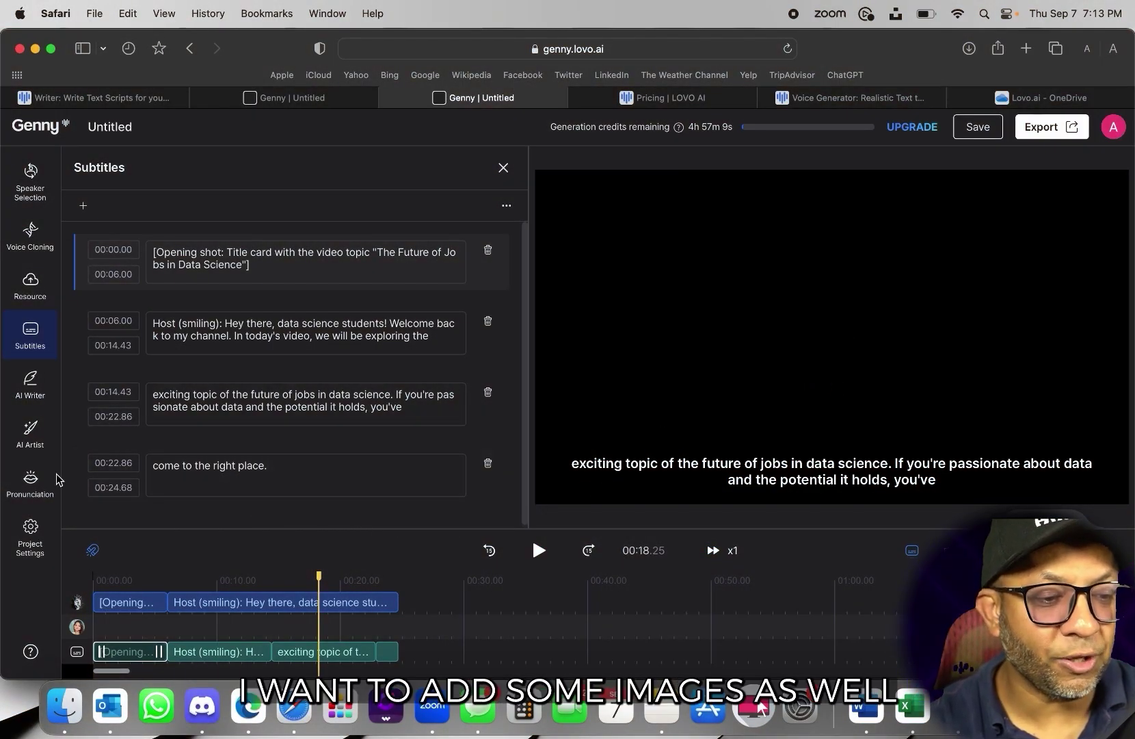
- Generate 'male data scientist' portraits in AI Artist and choose the first one
left_click(30, 435)
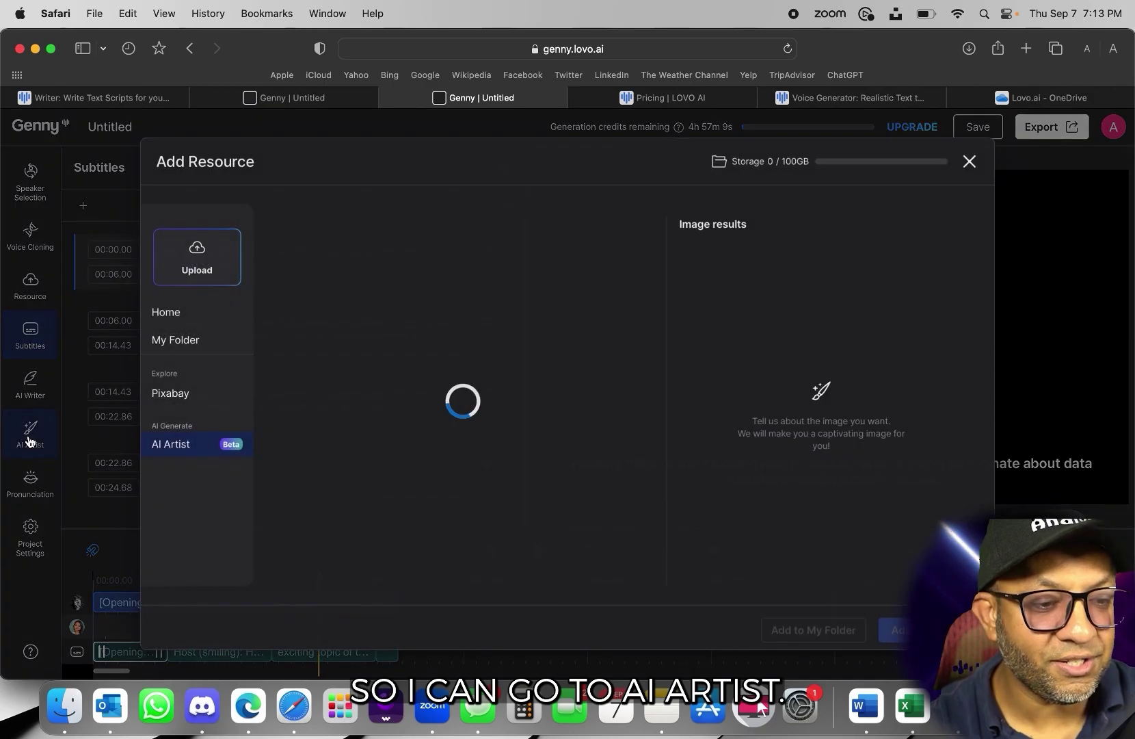
left_click(369, 251)
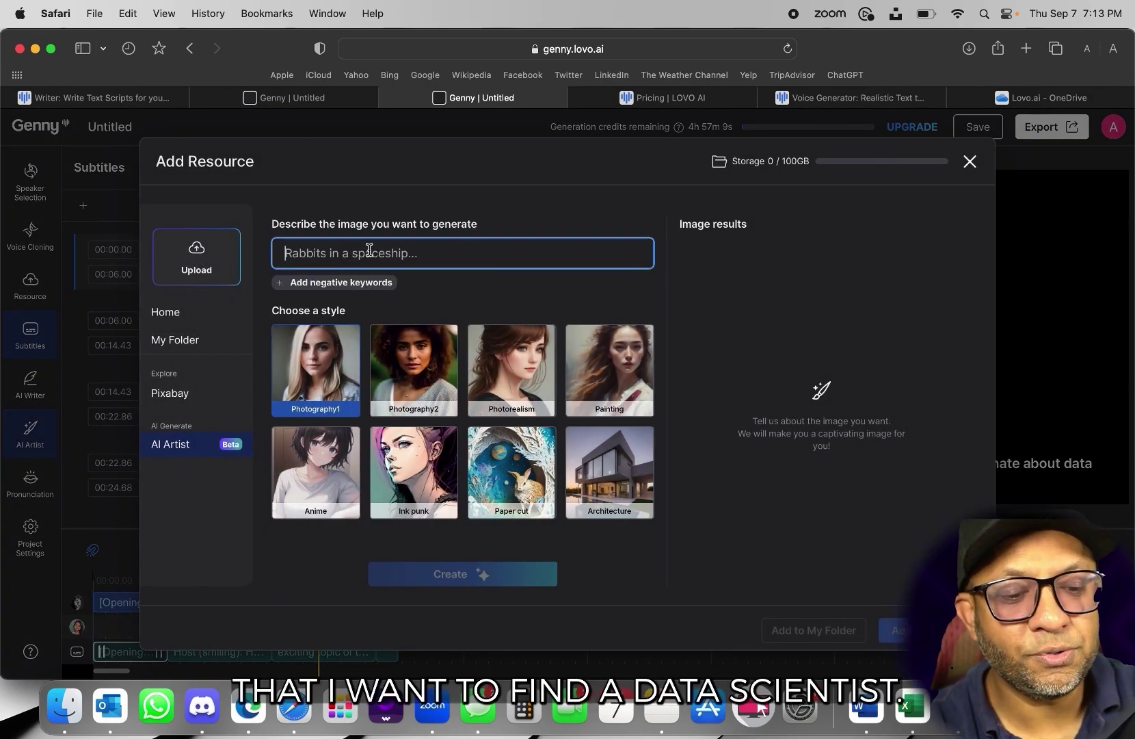
type("data ci")
key("BackSpace")
key("BackSpace")
key("BackSpace")
type("scientist")
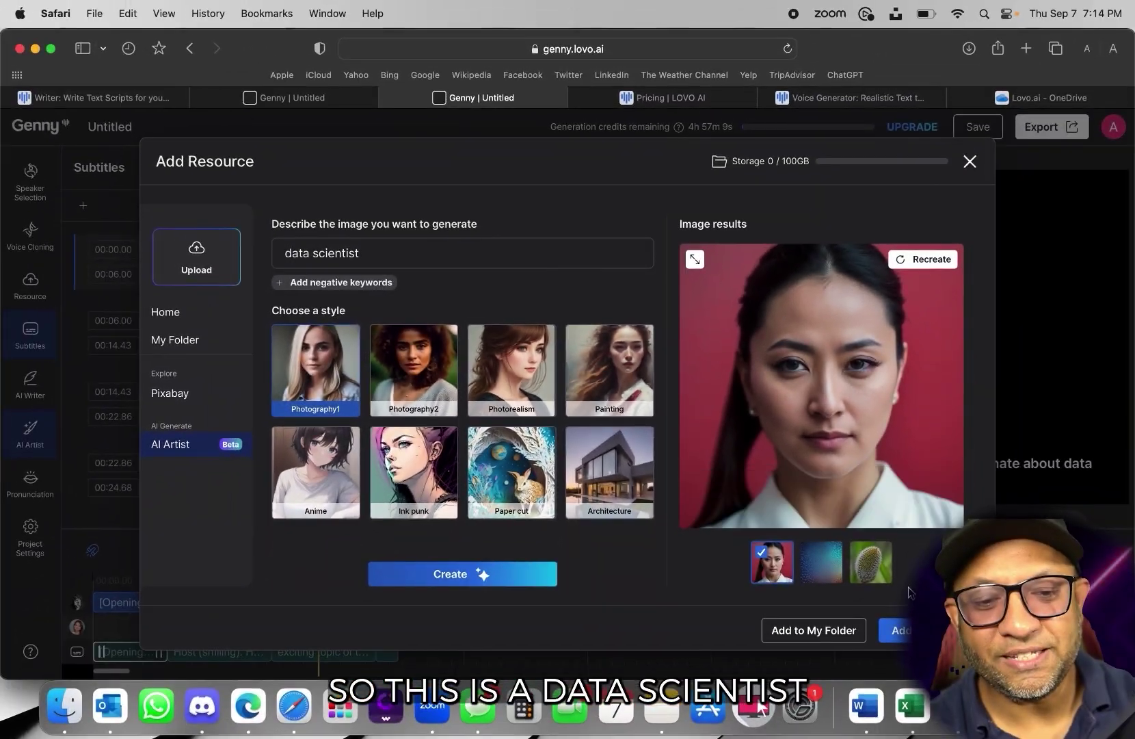
left_click(296, 252)
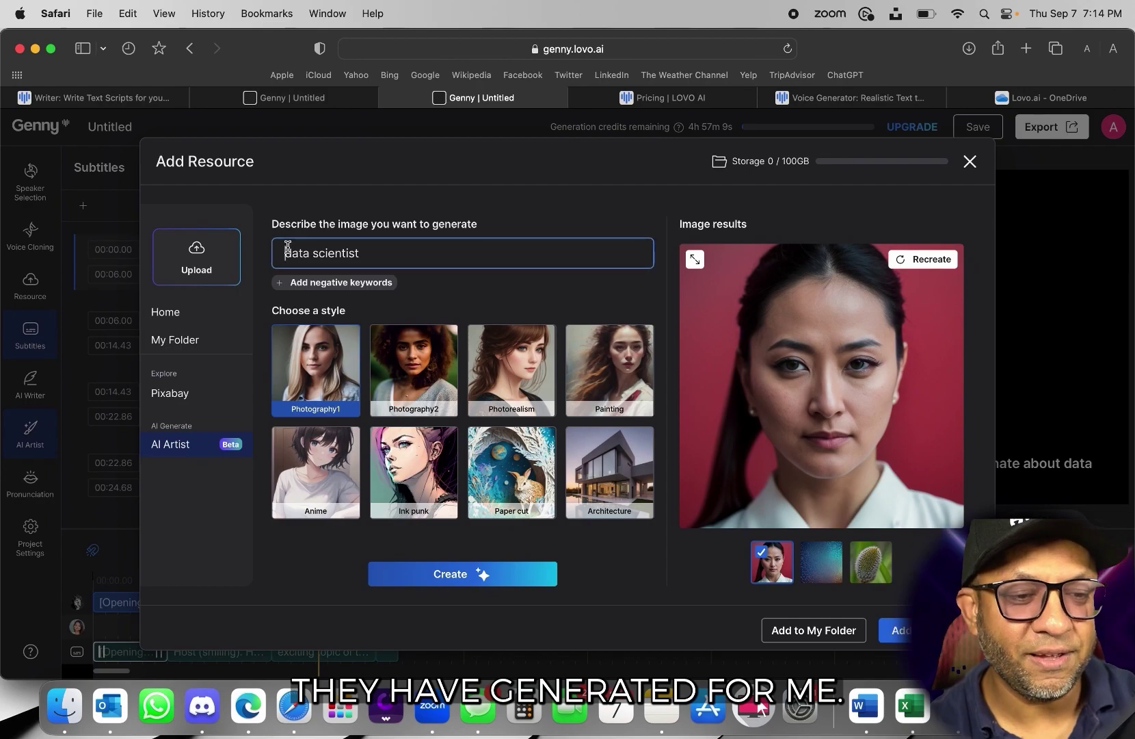
type("male")
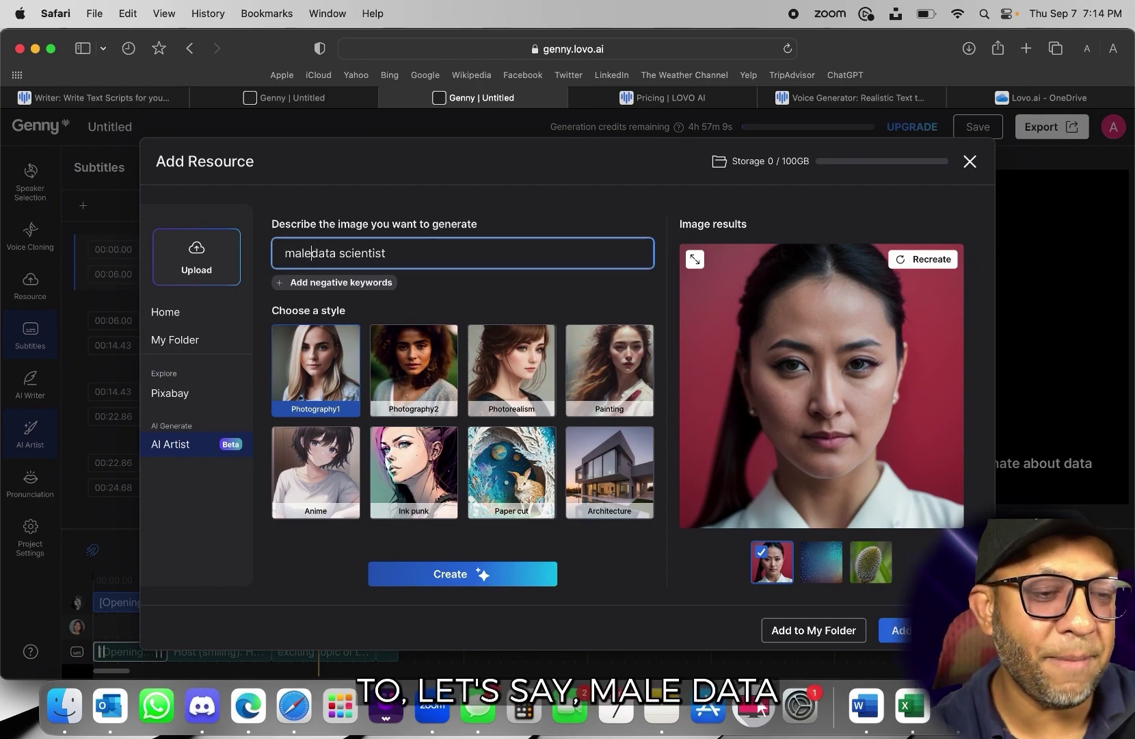
left_click(457, 575)
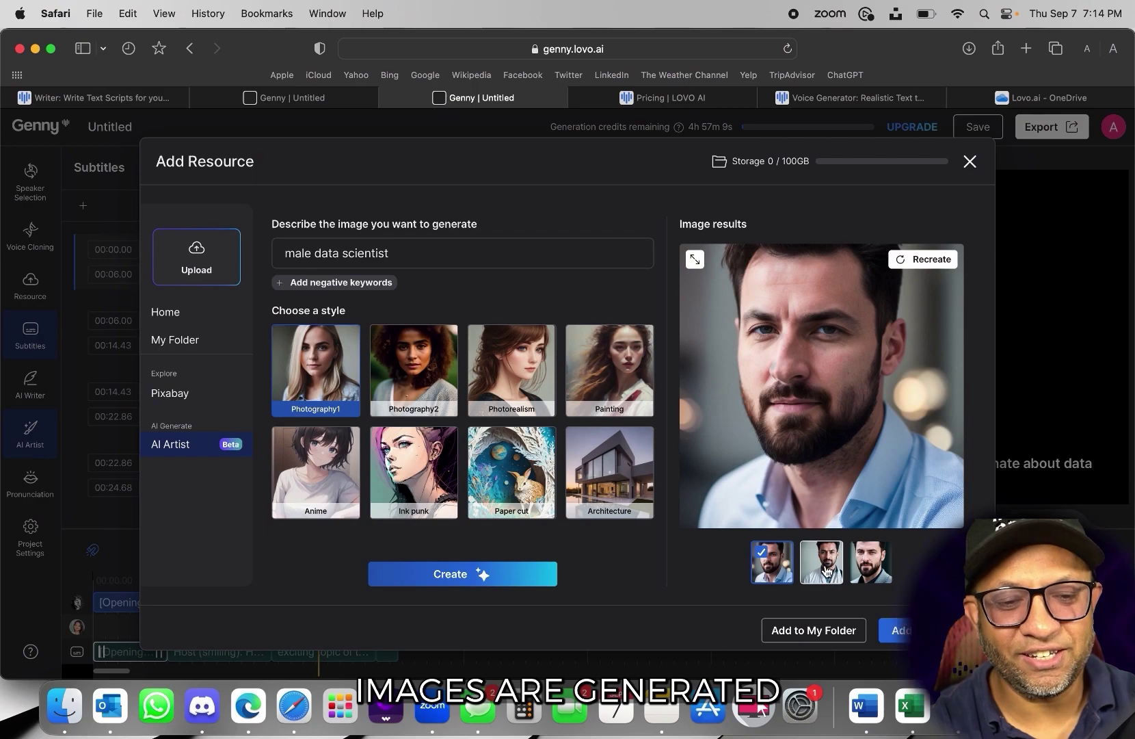
left_click(853, 572)
left_click(760, 579)
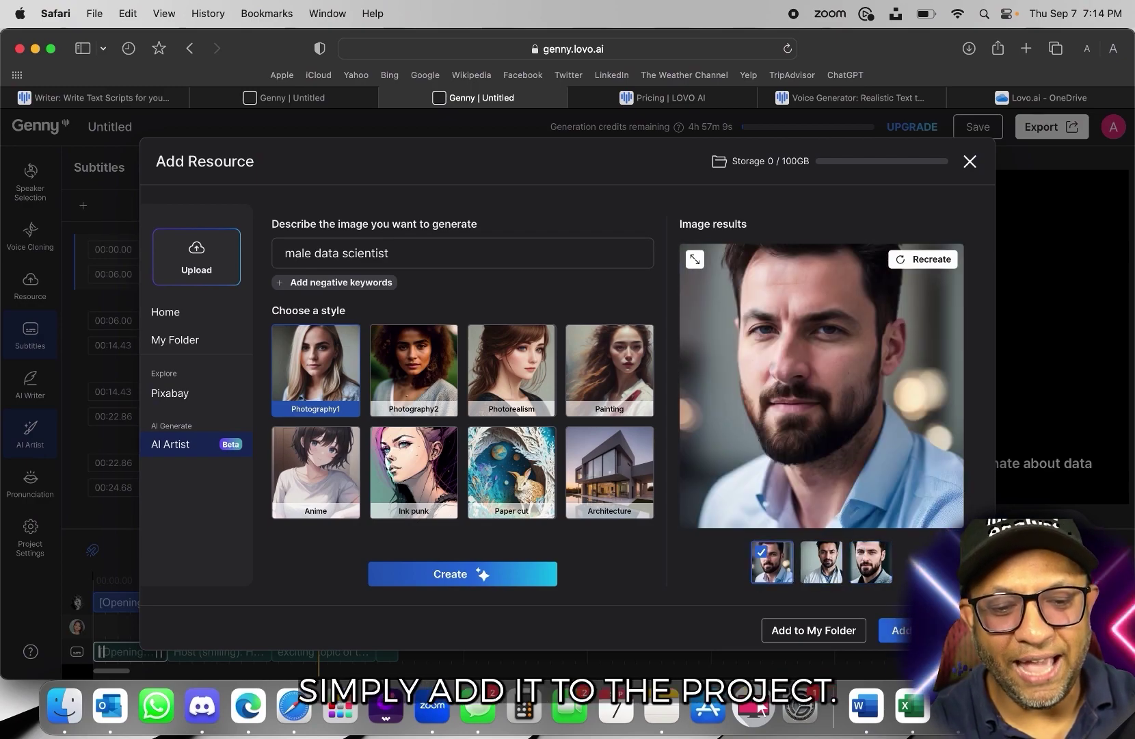
- Add the portrait, move its clip to 00:00, and preview it with subtitles
left_click(891, 629)
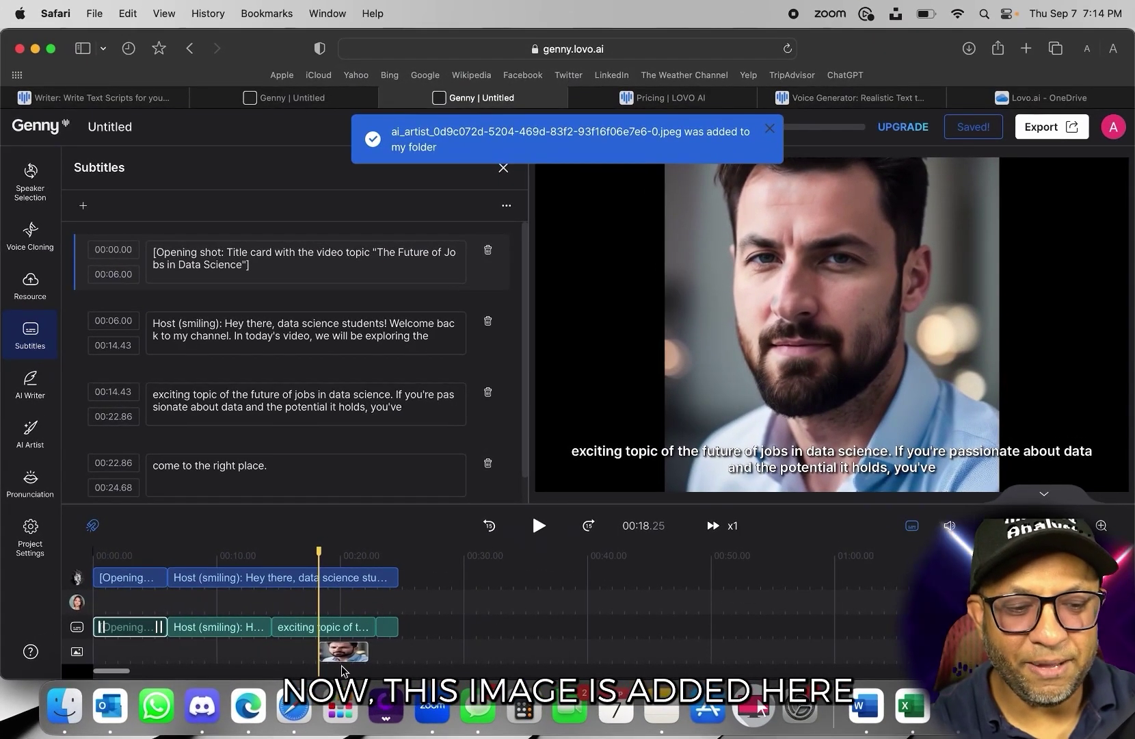
left_click_drag(350, 655, 107, 653)
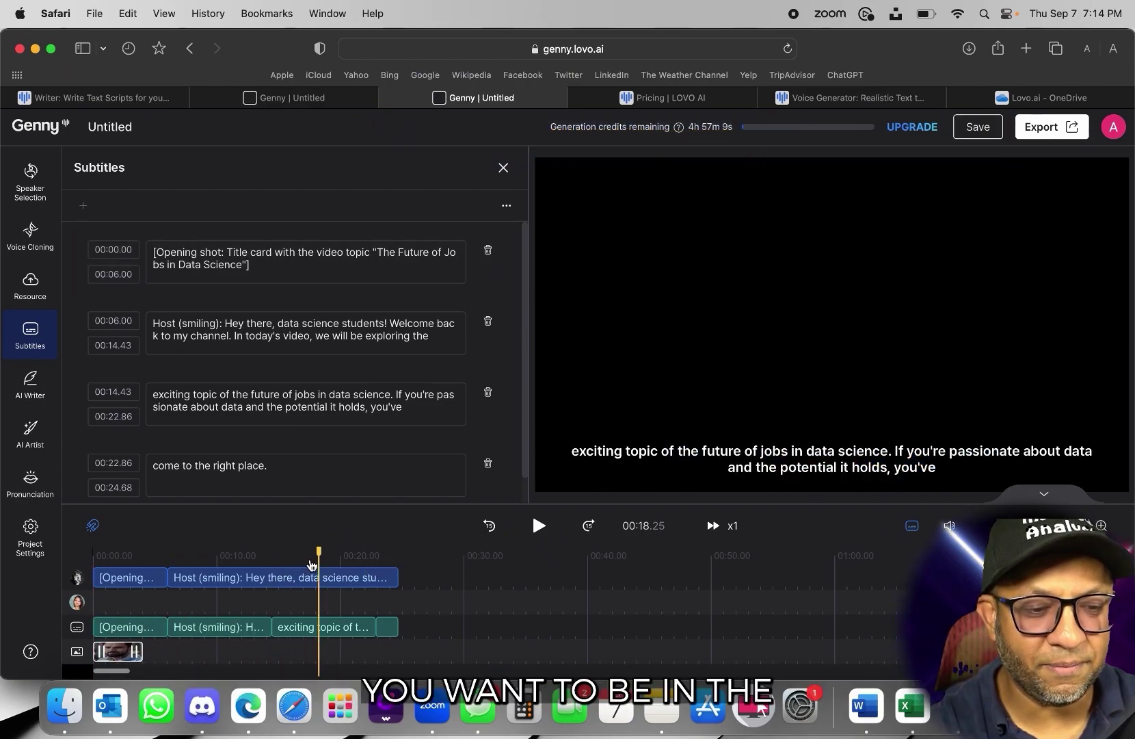
left_click(104, 563)
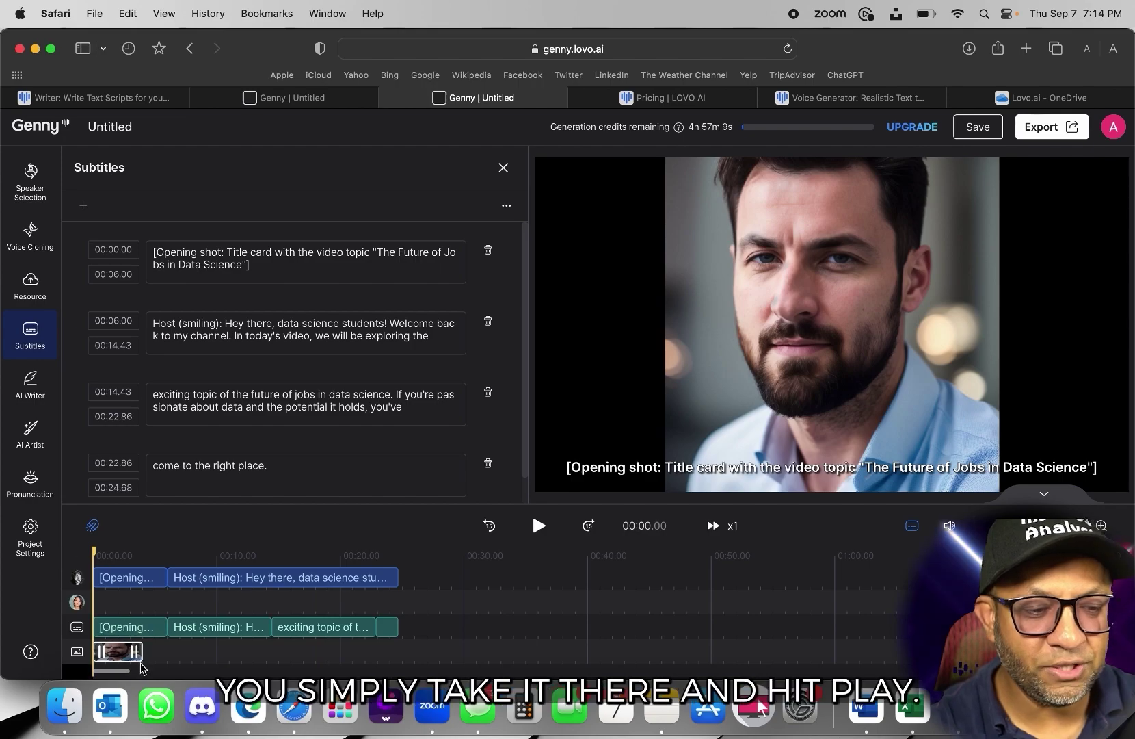
left_click(540, 527)
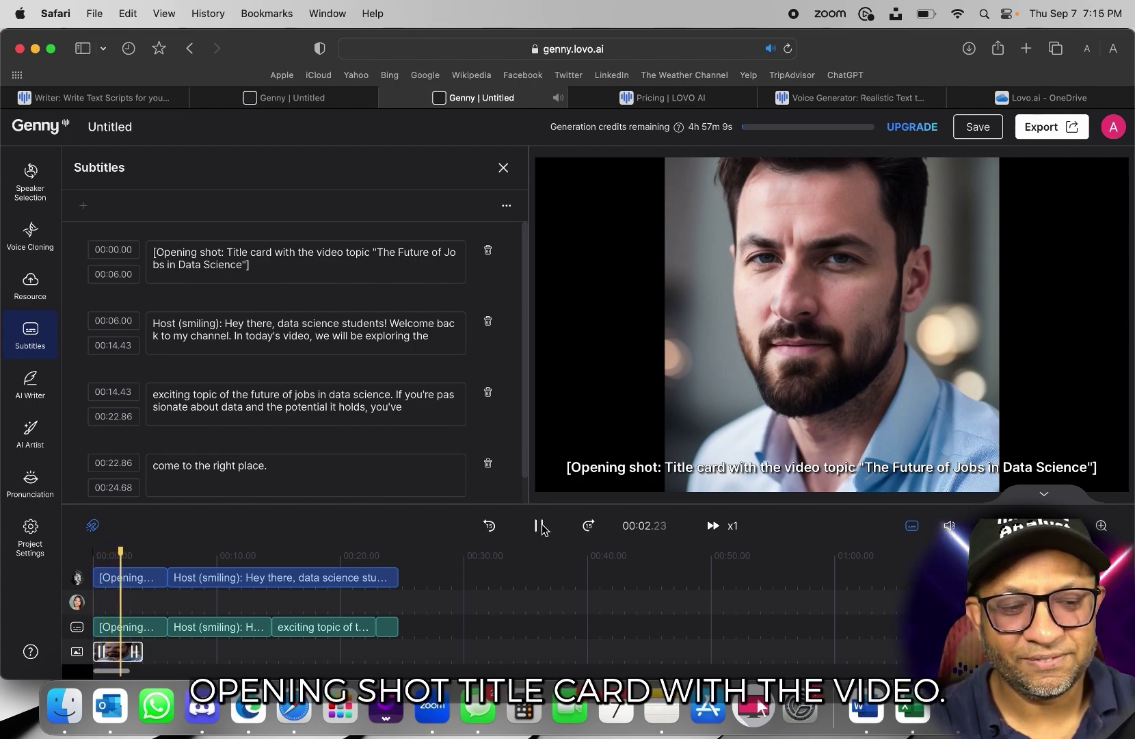
left_click(540, 527)
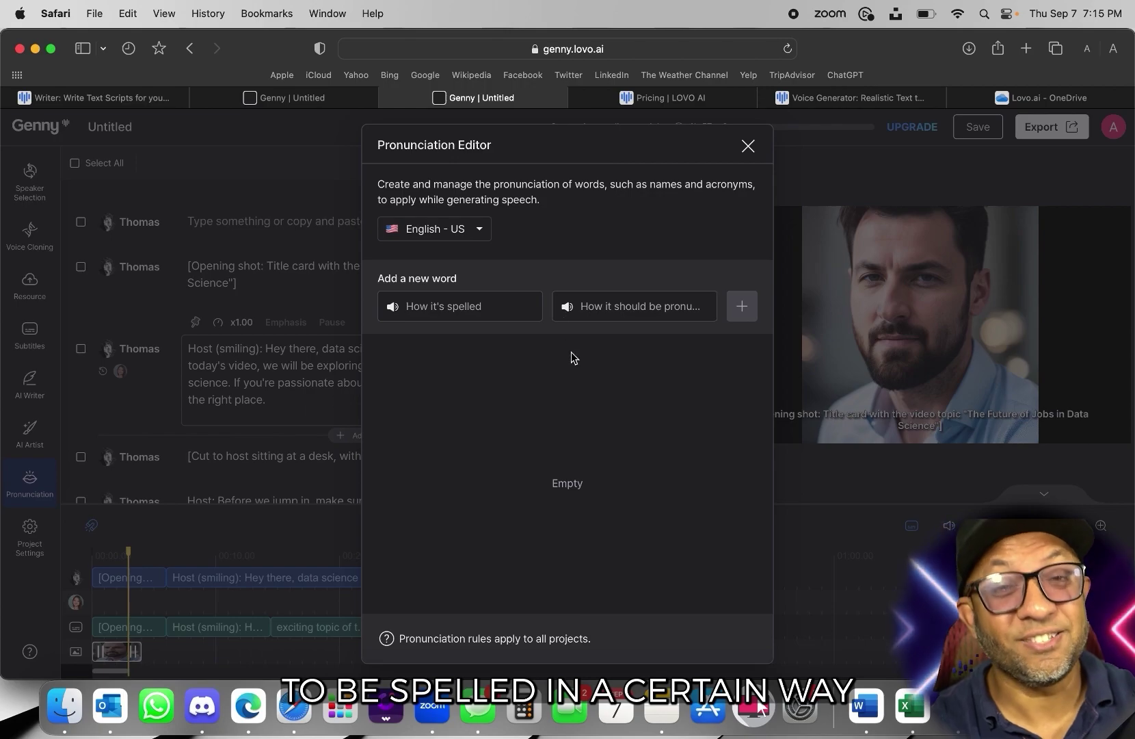
- Enter 'Analyst' with pronunciation 'Analist' and add the rule
left_click(484, 310)
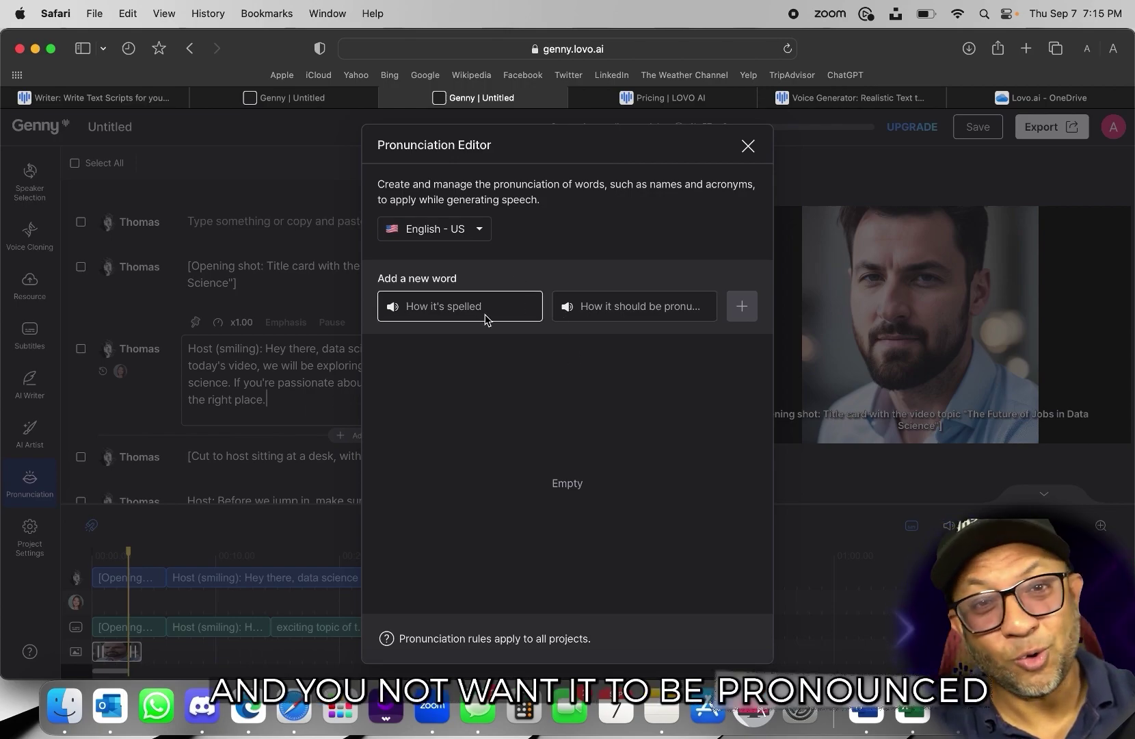
type("Analyst")
left_click(624, 313)
type("Analist")
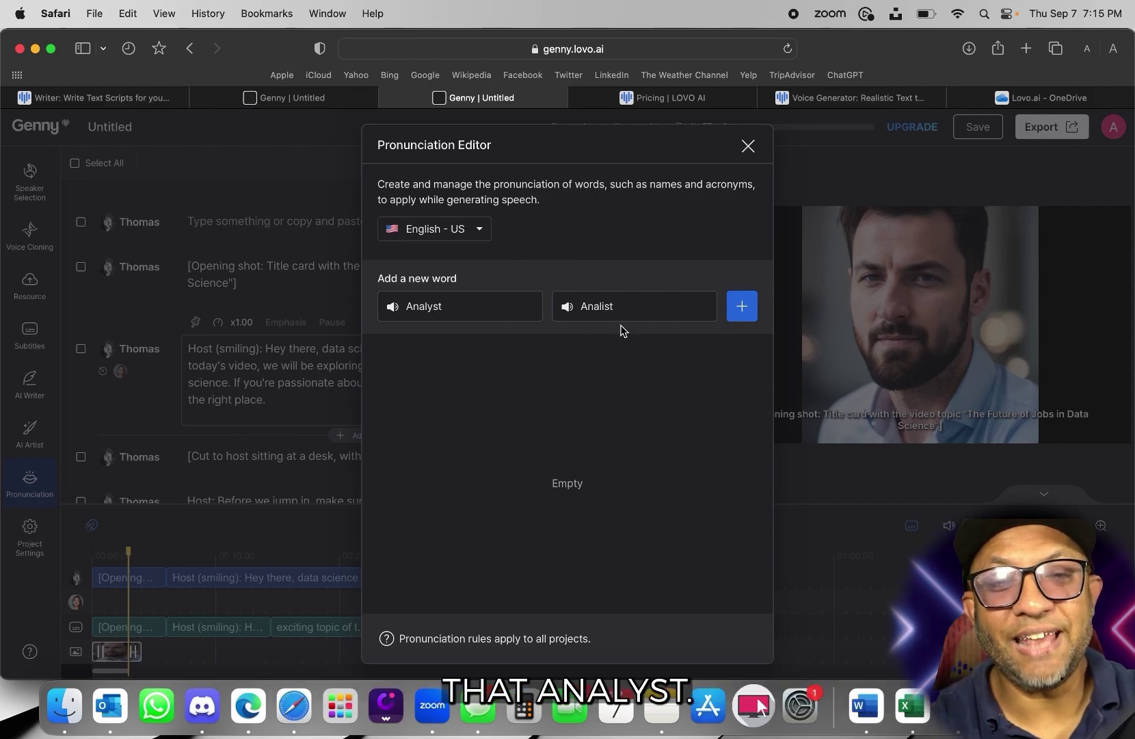
left_click(742, 310)
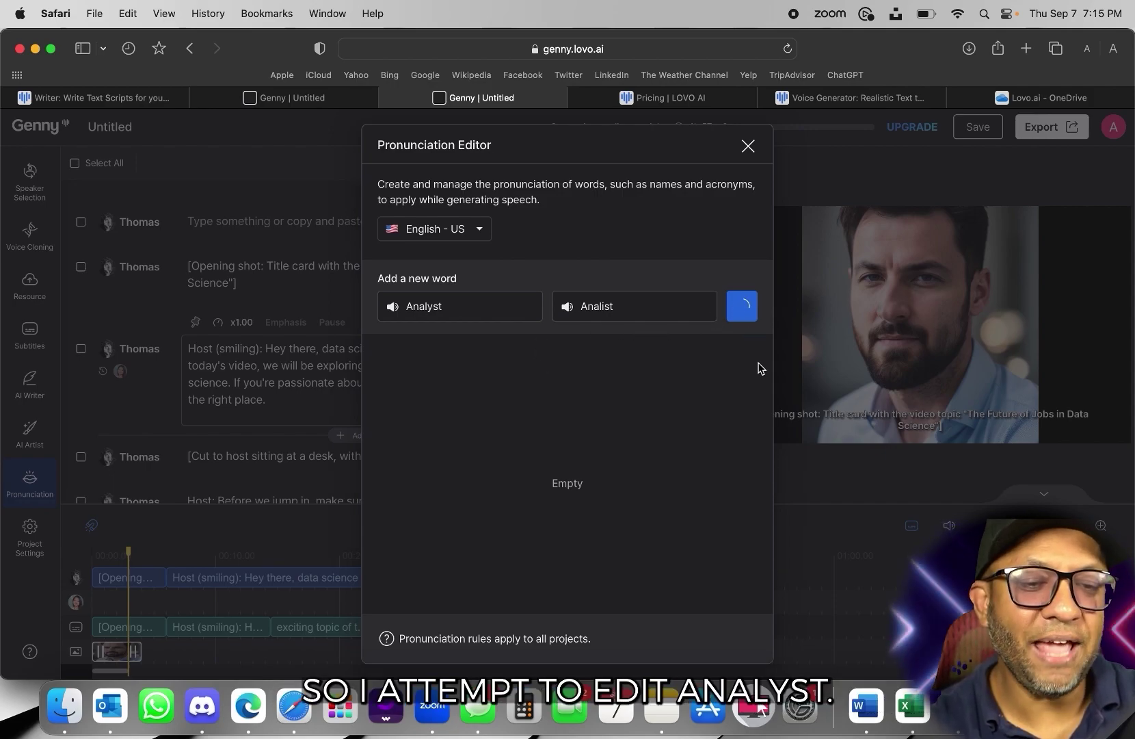